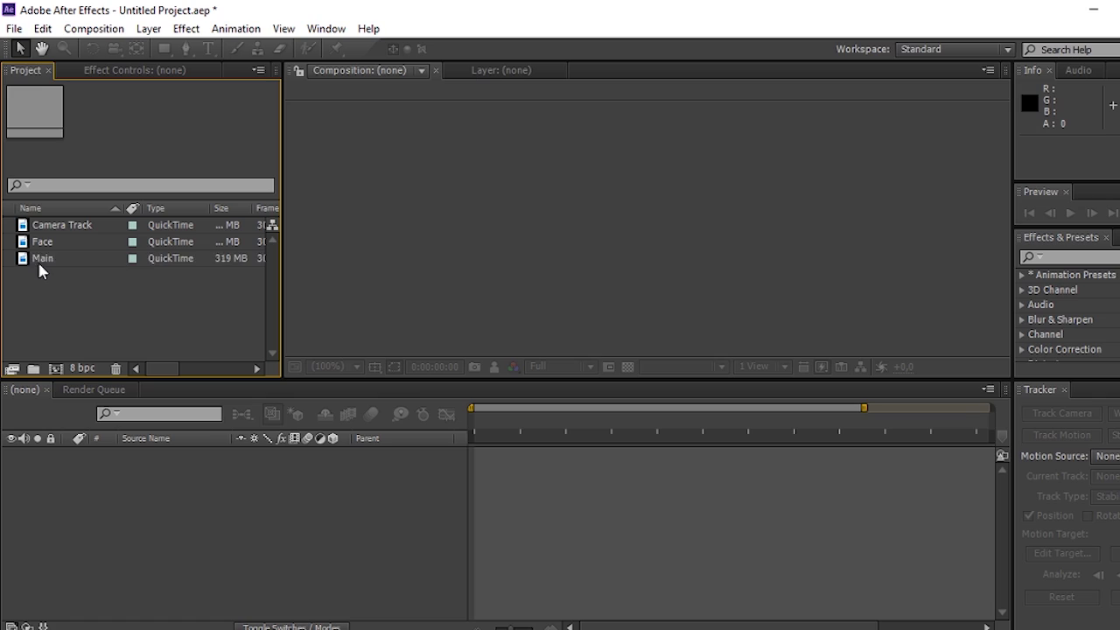
# Drag the Main footage onto the timeline to build the Main 2 composition from it
pyautogui.moveTo(37, 267); pyautogui.dragTo(463, 452)
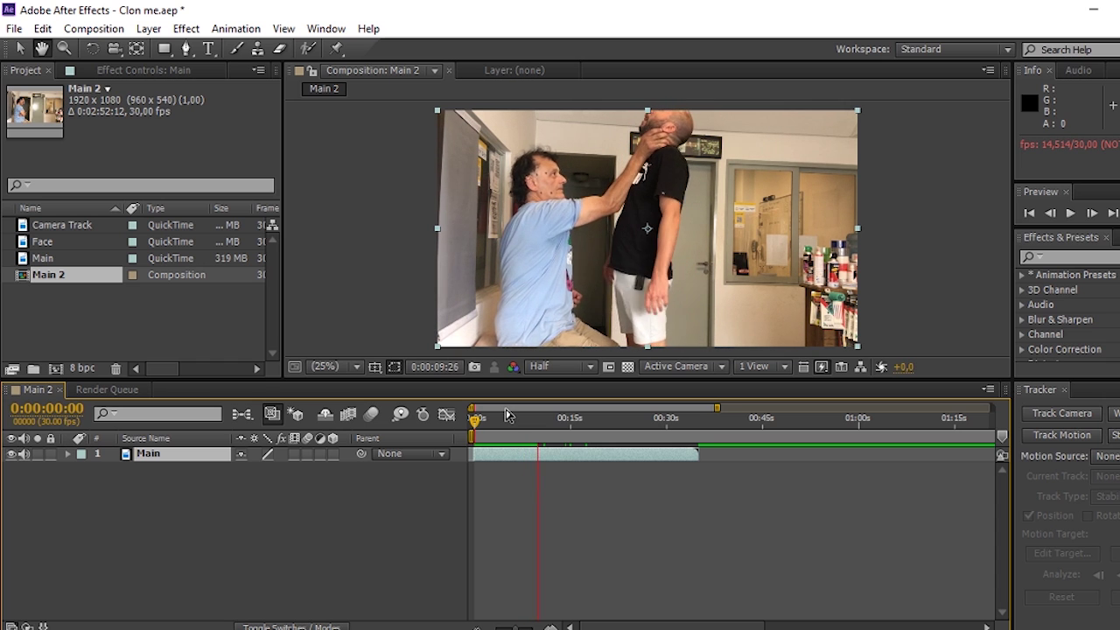
# Split the Main layer at 0:00:10:09 and trim the upper copy to a short empty-corridor piece near 0:00:22
pyautogui.press('space')
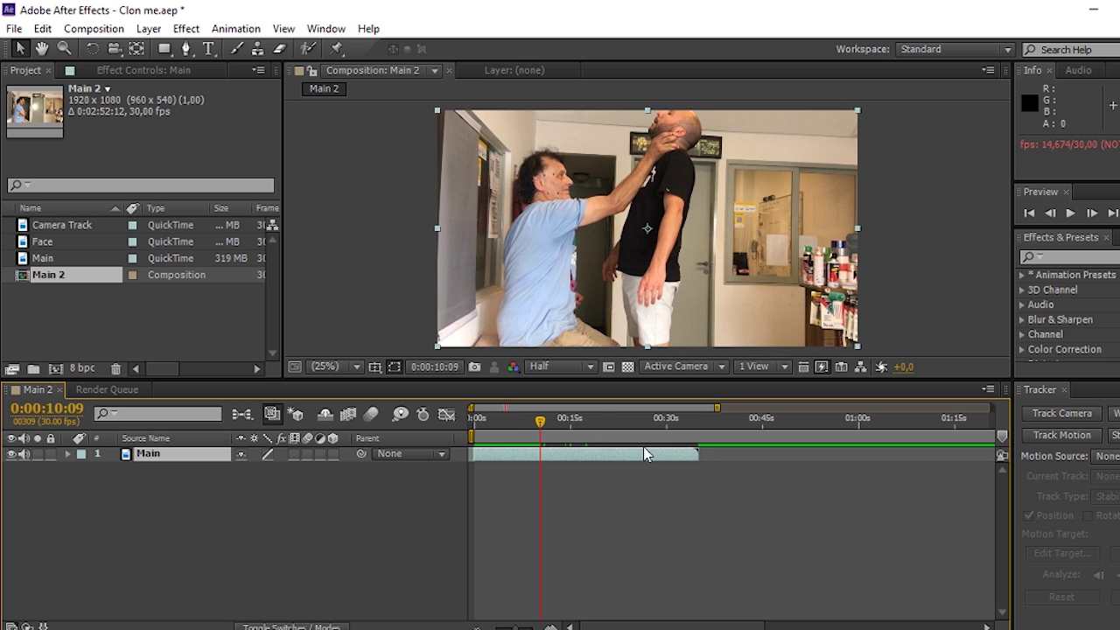
pyautogui.hotkey('ctrl', 'shift', 'd')
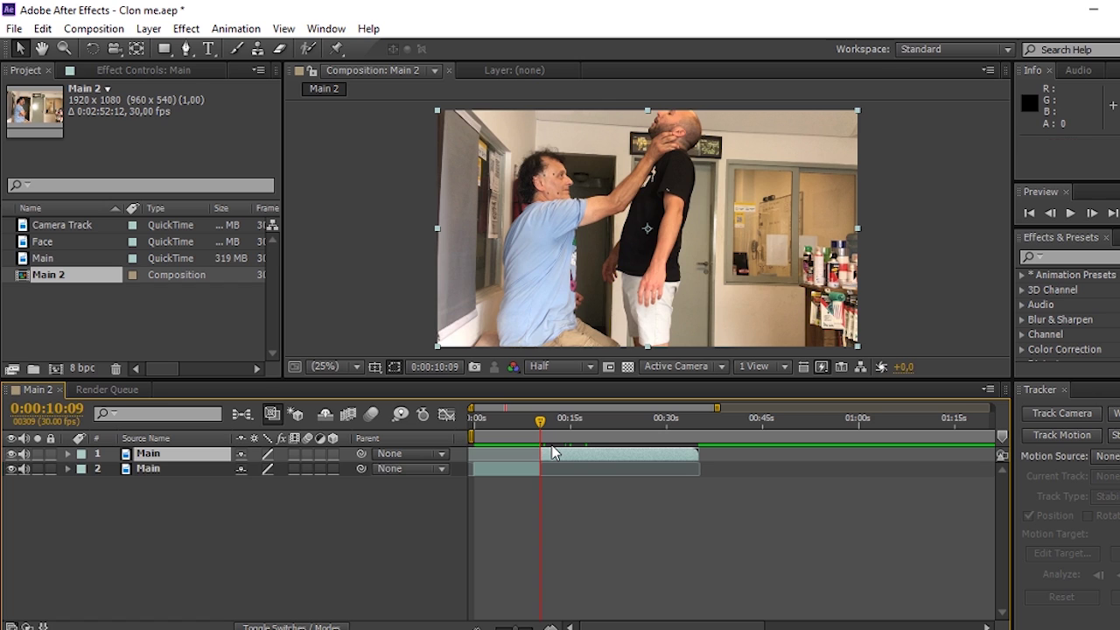
pyautogui.click(622, 422)
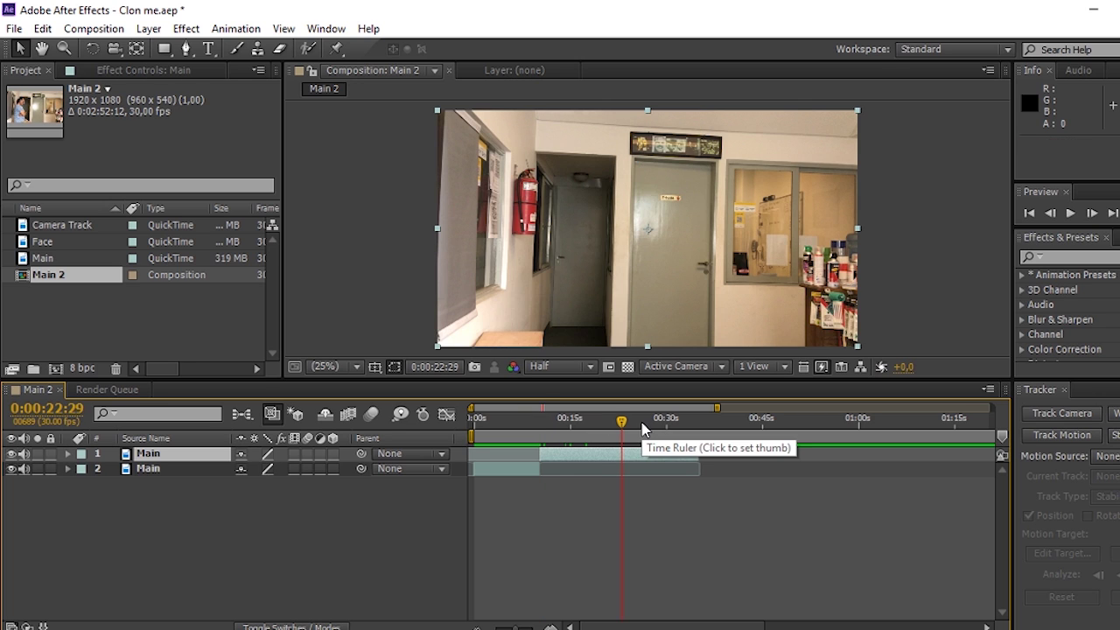
pyautogui.moveTo(533, 455); pyautogui.dragTo(619, 454)
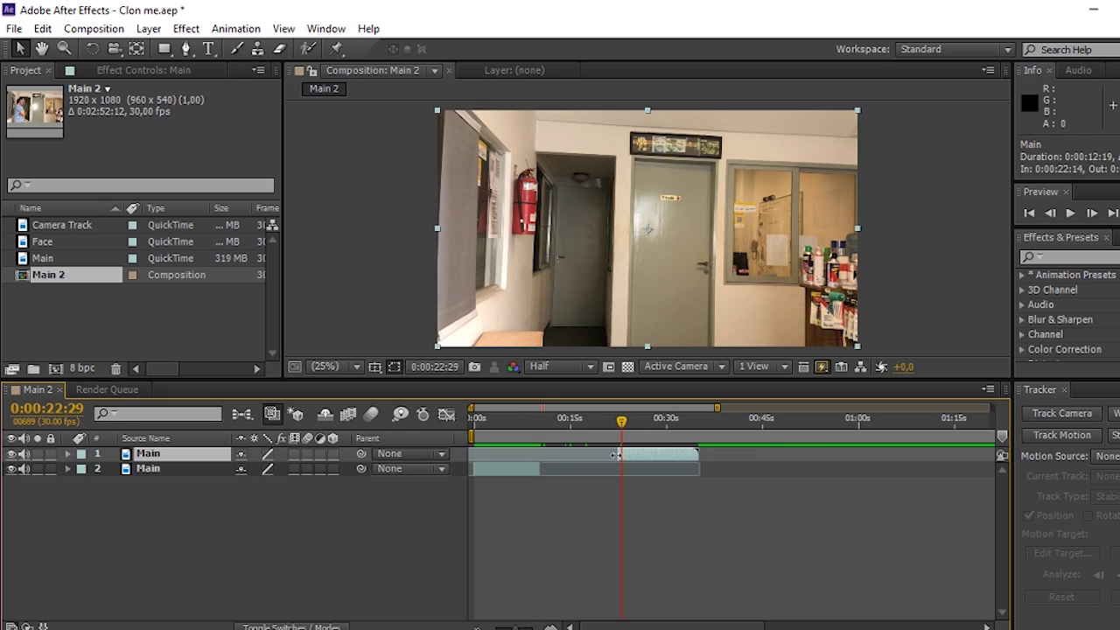
pyautogui.moveTo(700, 452); pyautogui.dragTo(635, 453)
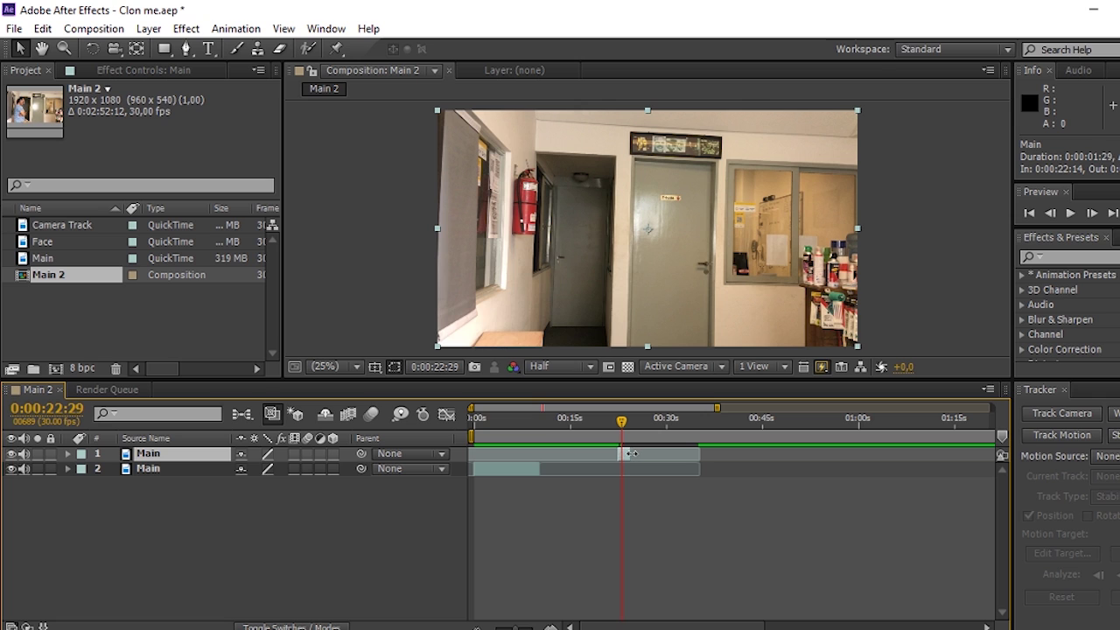
# Turn the trimmed clip into a freeze frame and move it to start at 0:00:00:00
pyautogui.rightClick(622, 454)
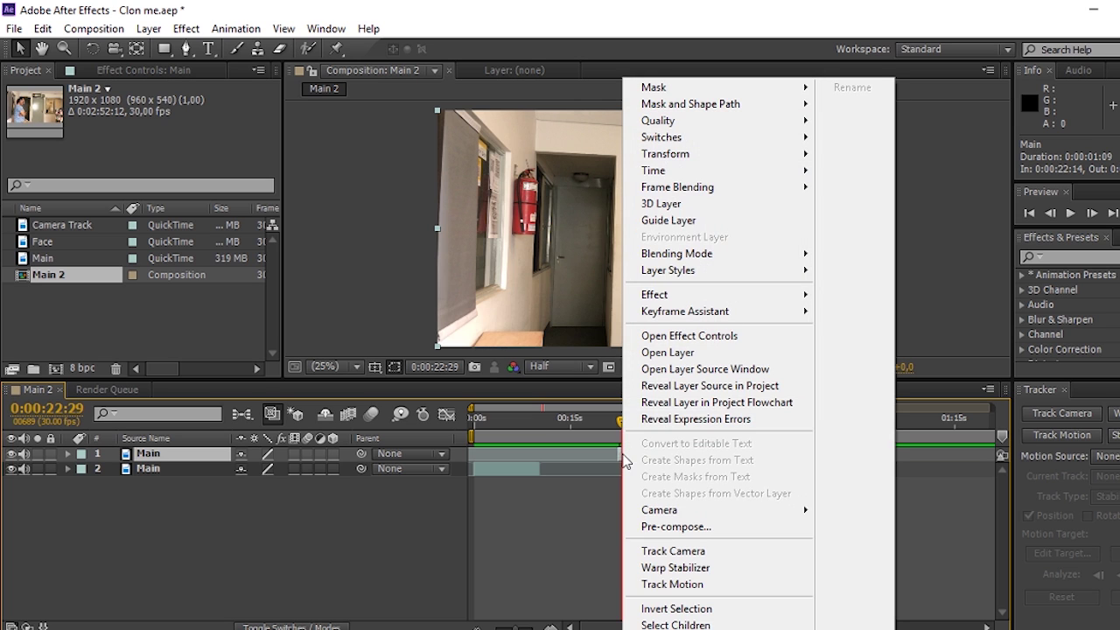
pyautogui.moveTo(732, 172)
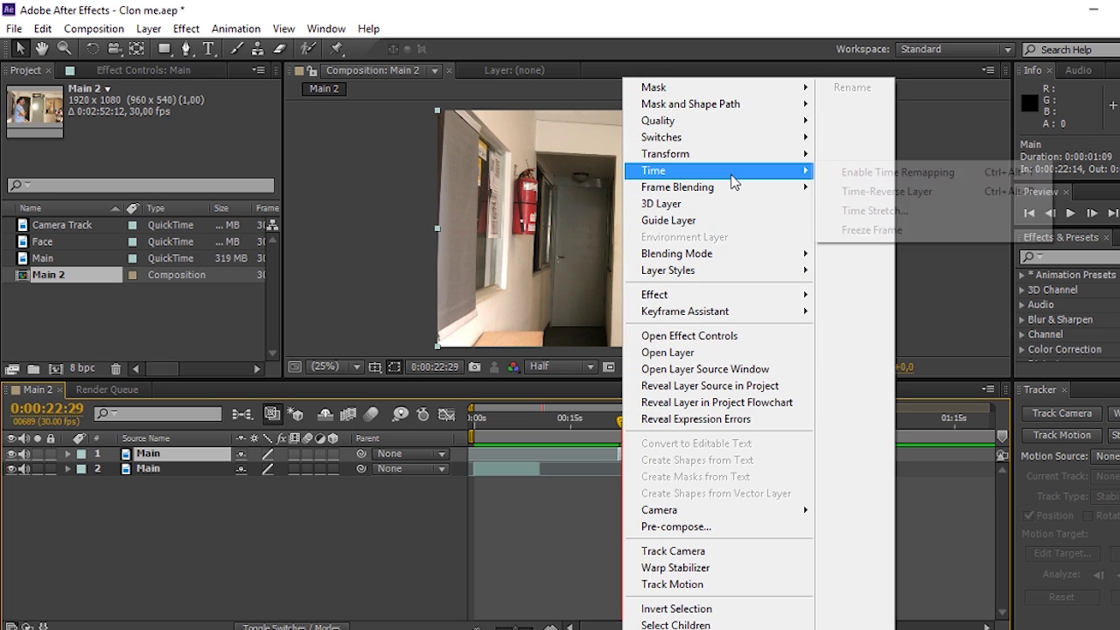
pyautogui.click(900, 235)
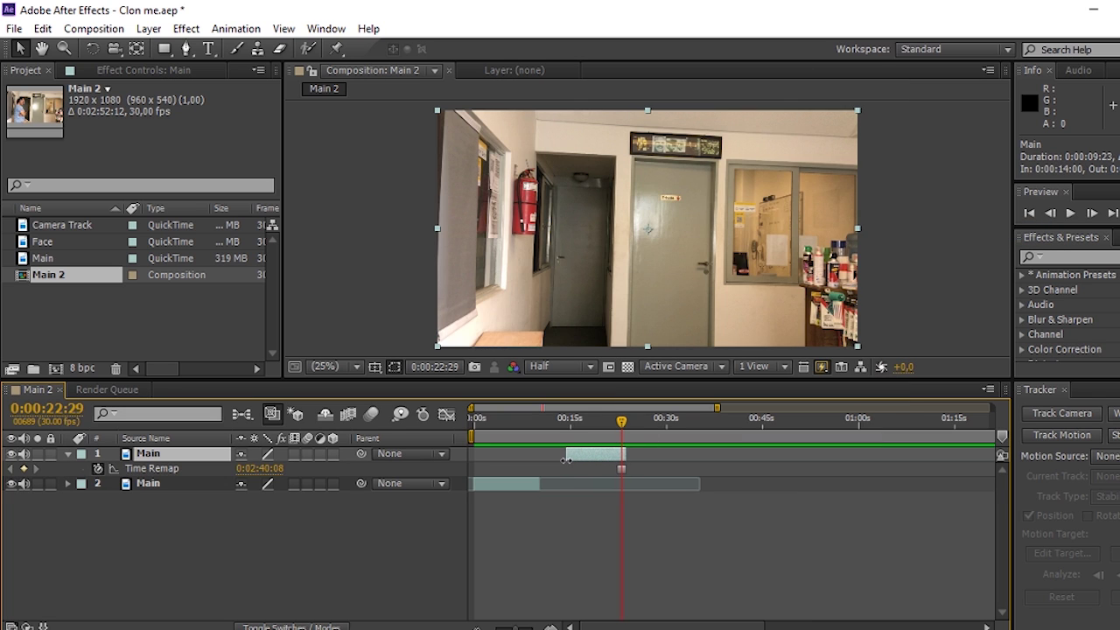
pyautogui.moveTo(599, 464); pyautogui.dragTo(508, 462)
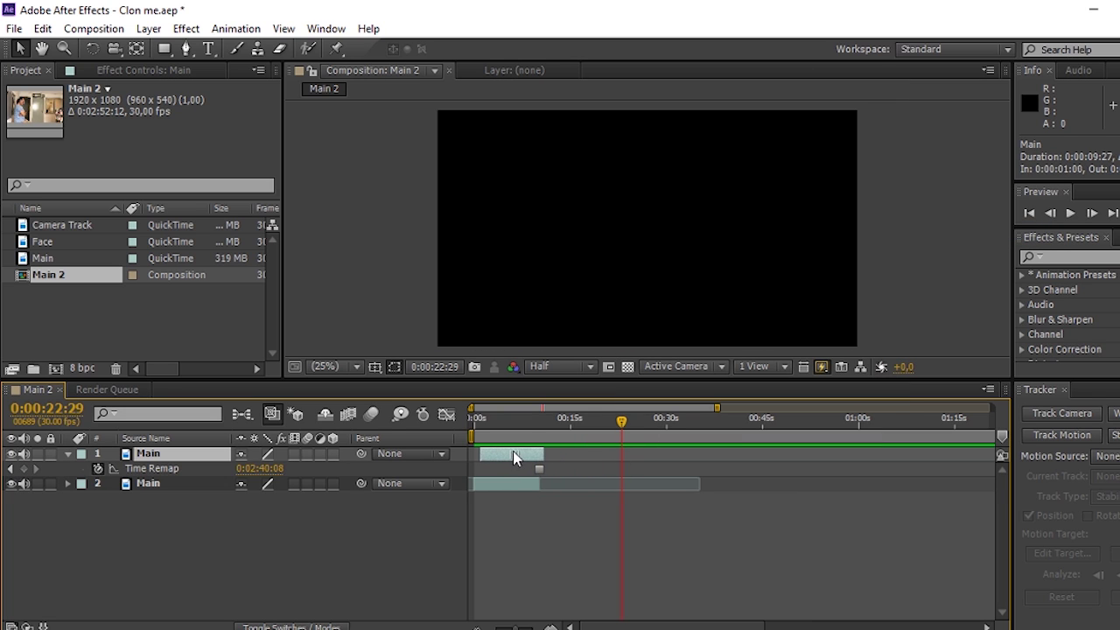
pyautogui.press('Home')
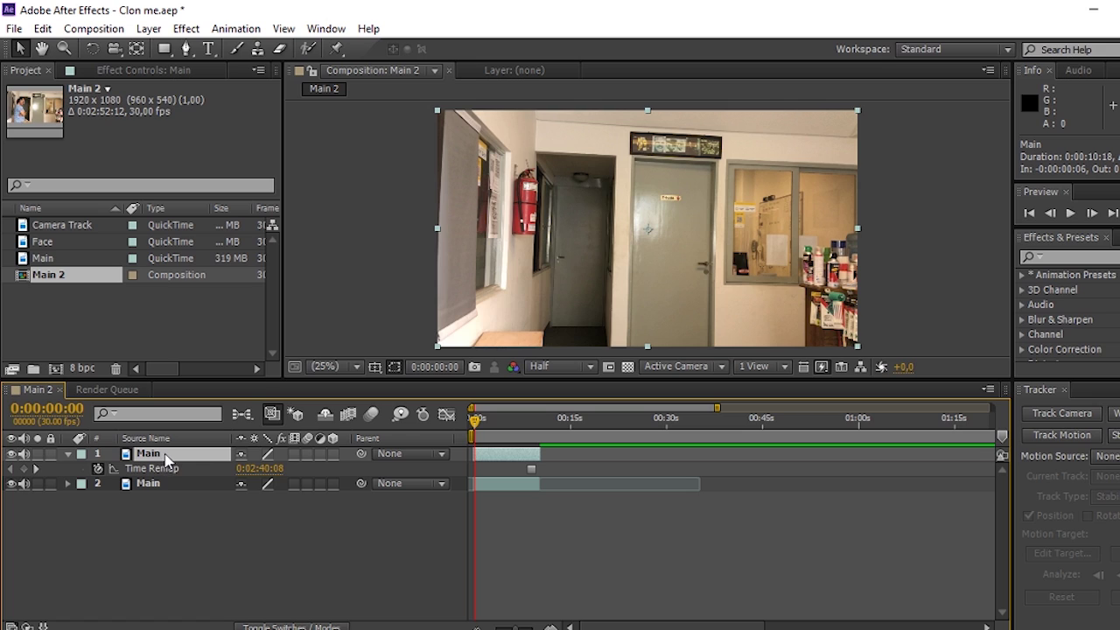
# Rename the frozen layer 'background main face' and draw a Pen mask around the man's head
pyautogui.press('Return')
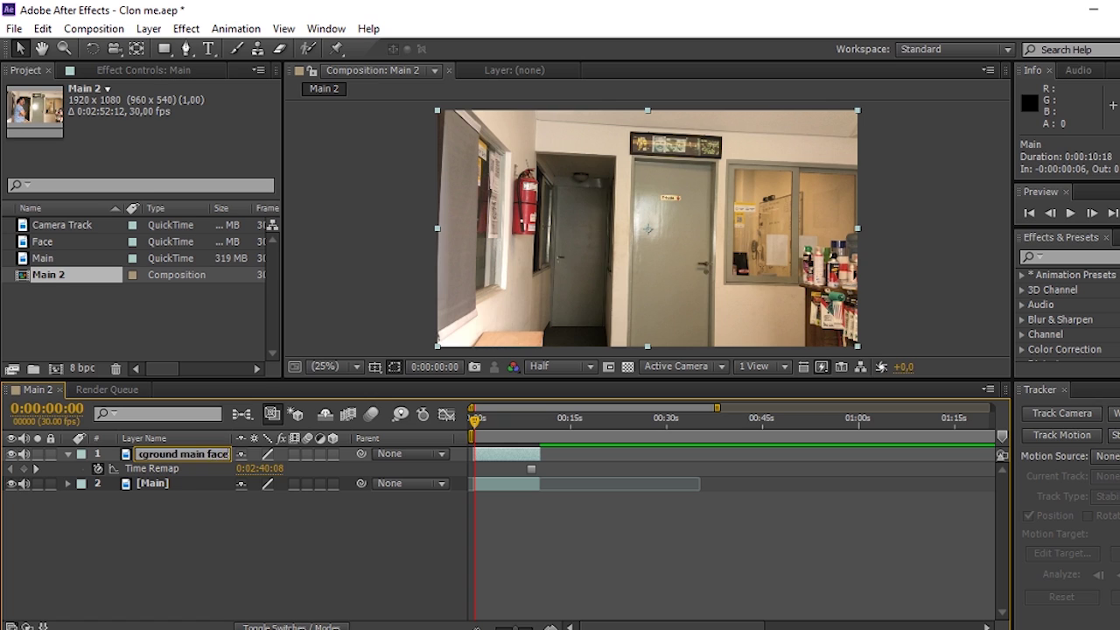
pyautogui.press('Return')
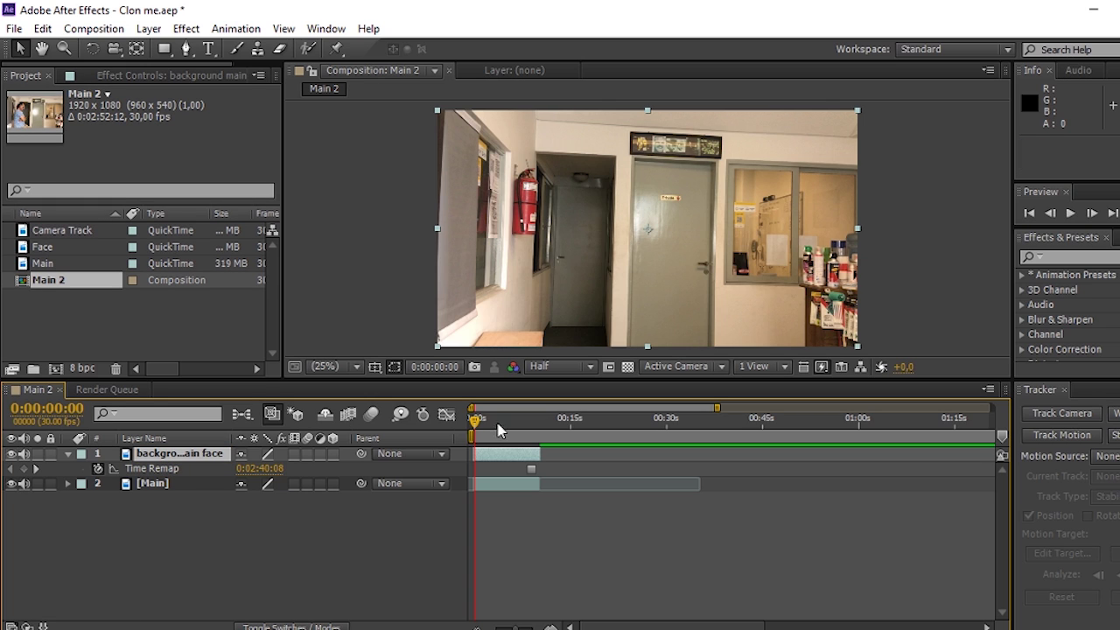
pyautogui.click(186, 50)
pyautogui.click(528, 181)
pyautogui.click(518, 238)
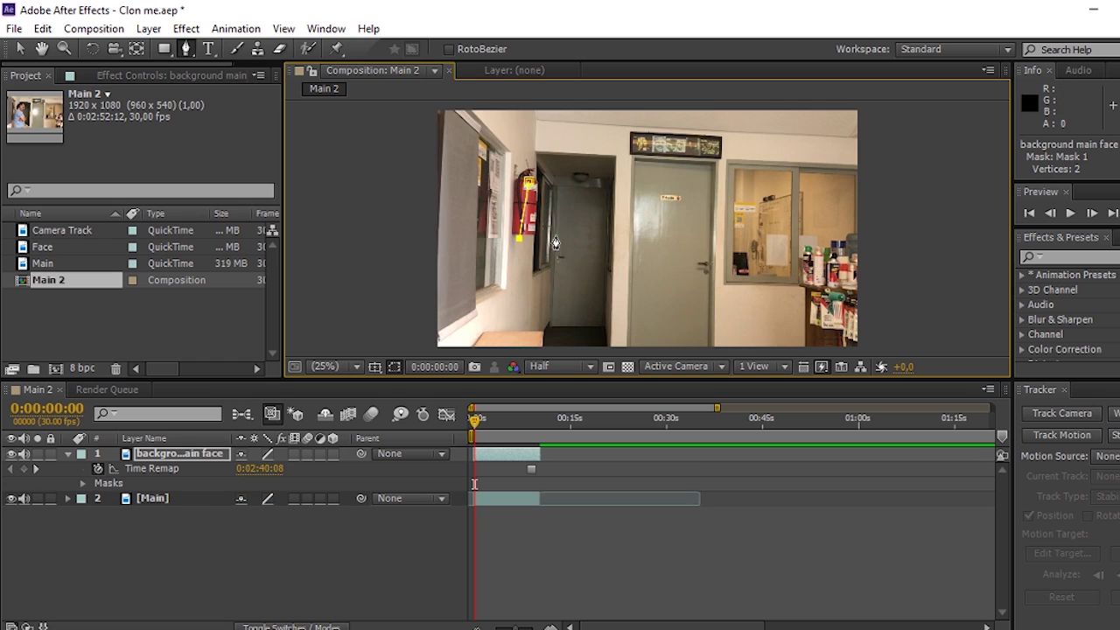
pyautogui.click(589, 189)
pyautogui.click(555, 177)
pyautogui.click(528, 181)
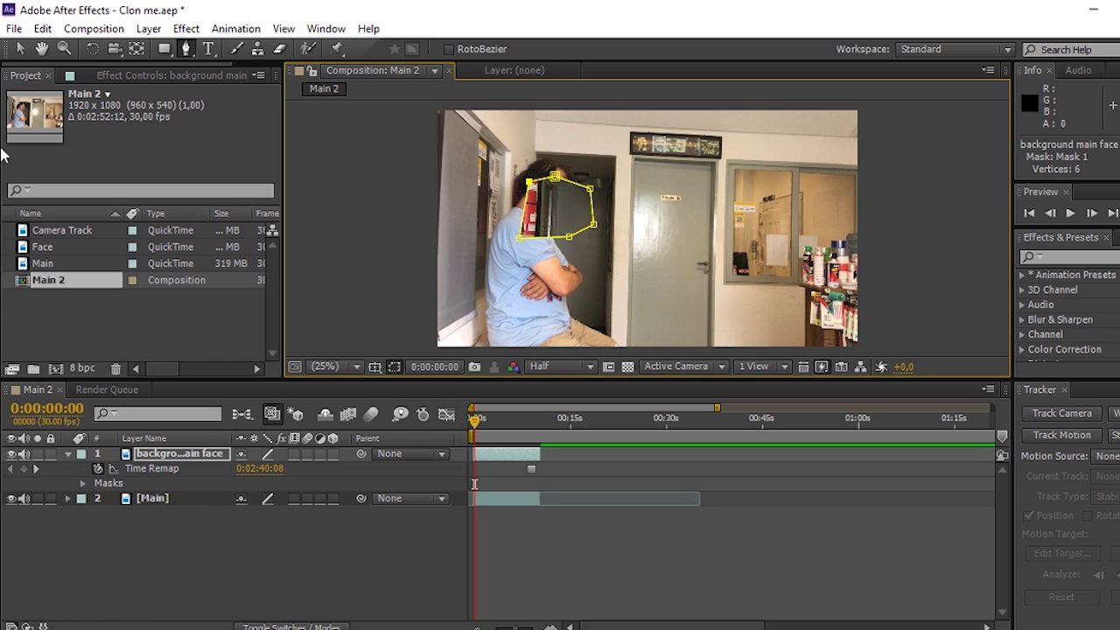
# Adjust the mask vertices to fit the head outline, then check the result at full size
pyautogui.click(19, 48)
pyautogui.doubleClick(530, 185)
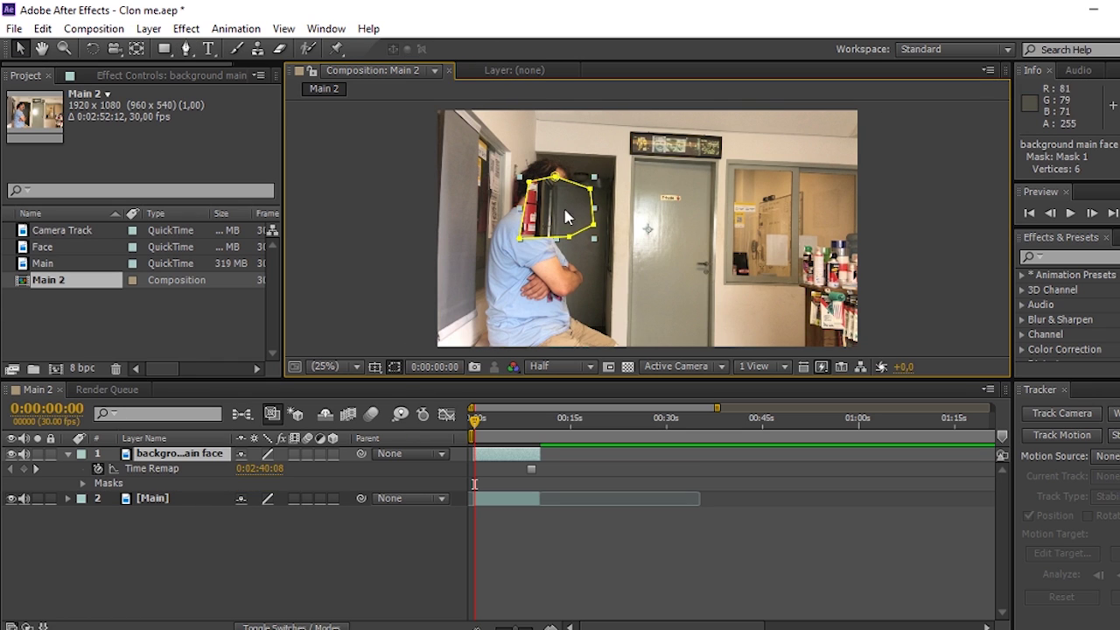
pyautogui.moveTo(530, 184); pyautogui.dragTo(511, 142)
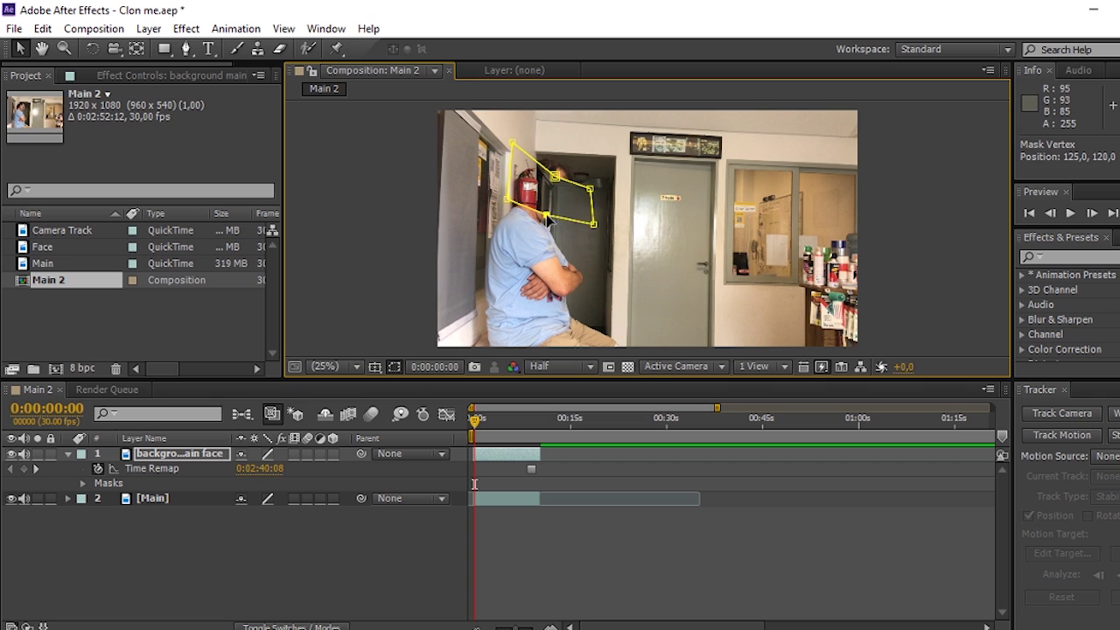
pyautogui.moveTo(568, 236); pyautogui.dragTo(545, 223)
pyautogui.moveTo(554, 176); pyautogui.dragTo(560, 144)
pyautogui.moveTo(590, 189); pyautogui.dragTo(567, 175)
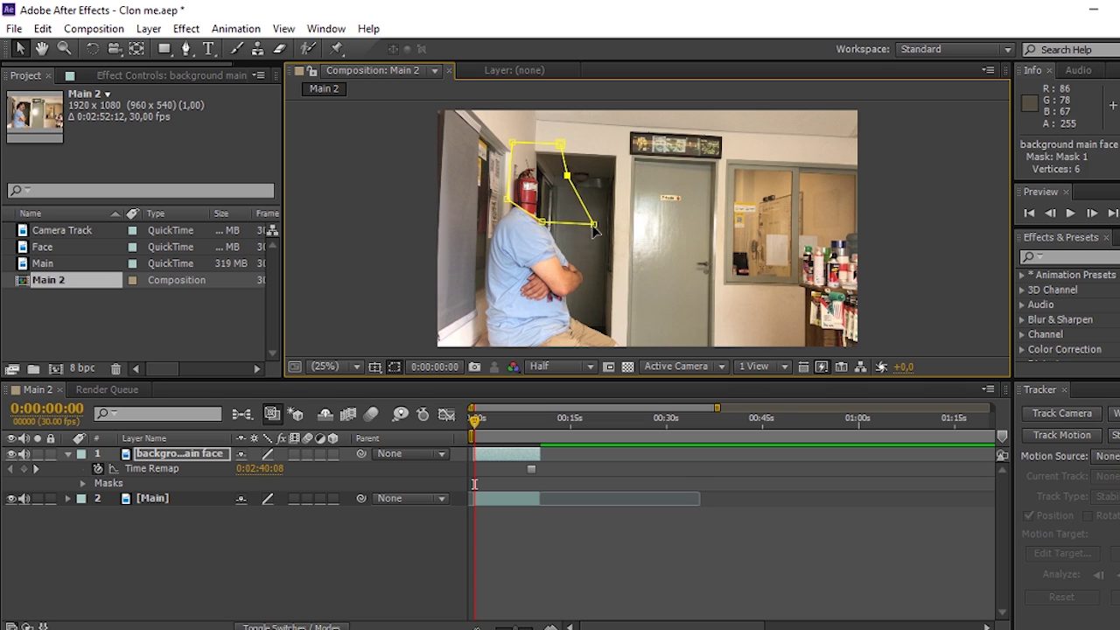
pyautogui.moveTo(593, 224)
pyautogui.mouseDown()
pyautogui.moveTo(574, 210)
pyautogui.moveTo(572, 169)
pyautogui.mouseUp()
pyautogui.moveTo(574, 210); pyautogui.dragTo(572, 208)
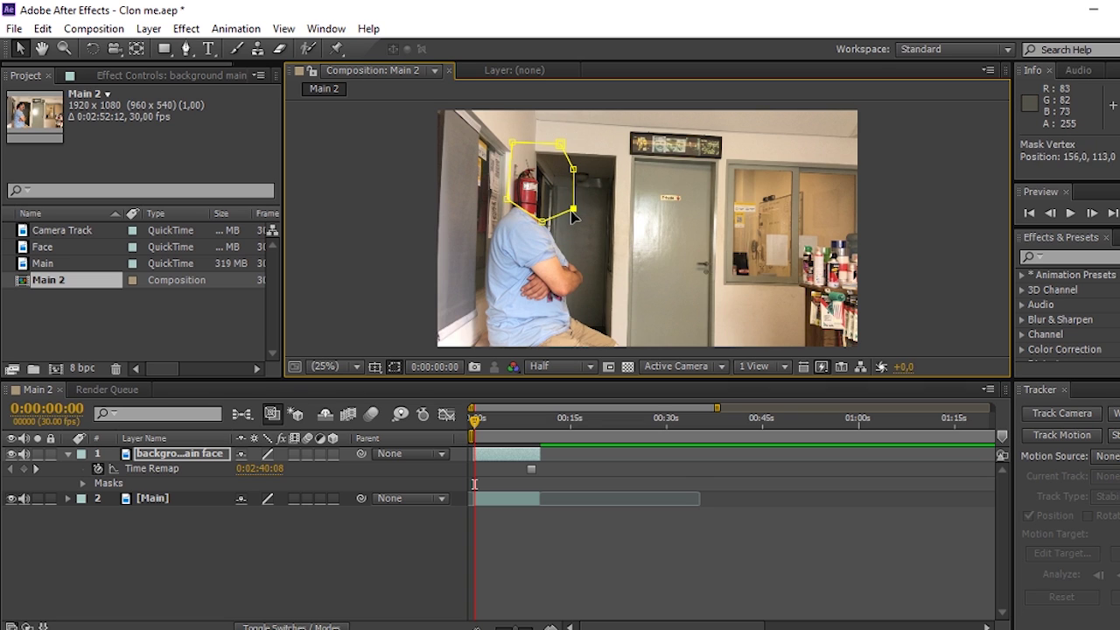
pyautogui.click(576, 548)
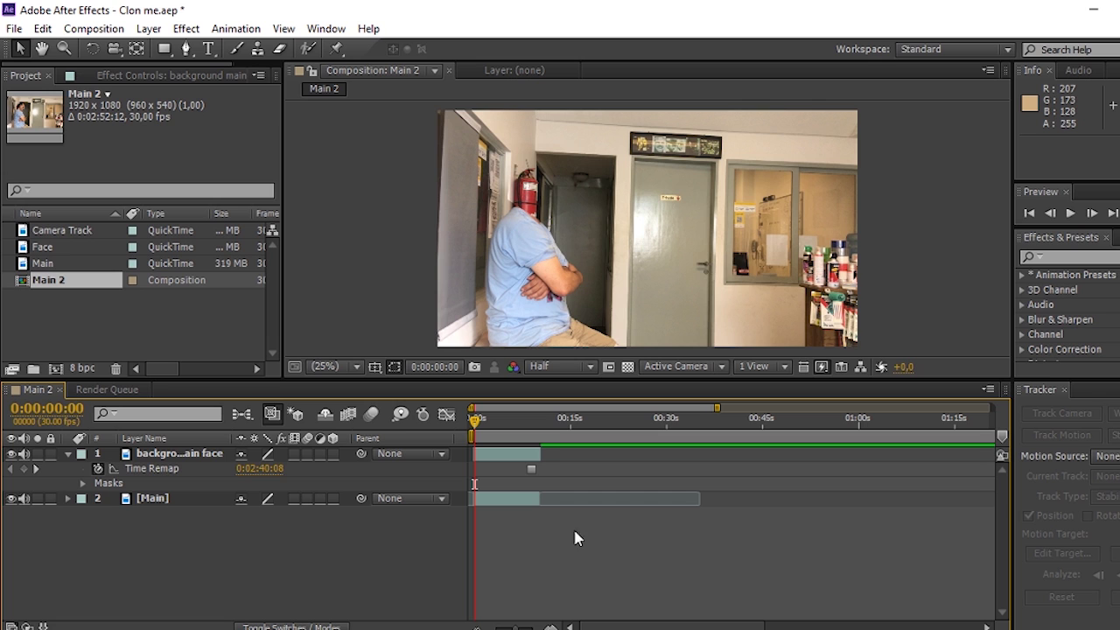
pyautogui.click(531, 453)
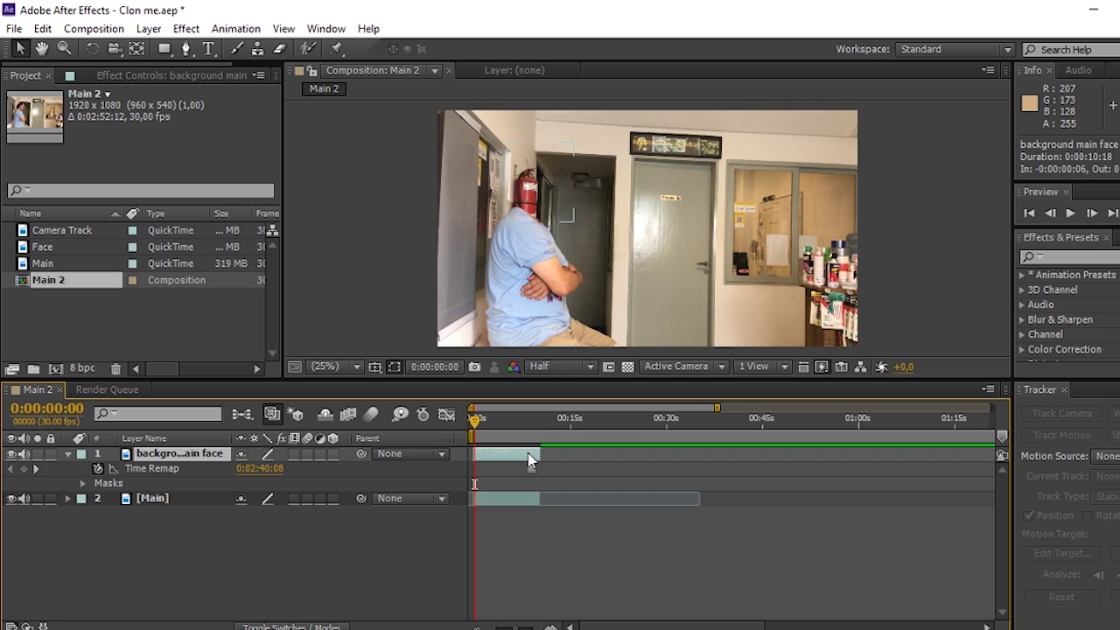
pyautogui.press('/')
# Set Mask 1's feather on the background main face layer to 15,0 pixels
pyautogui.moveTo(575, 276); pyautogui.dragTo(785, 327)
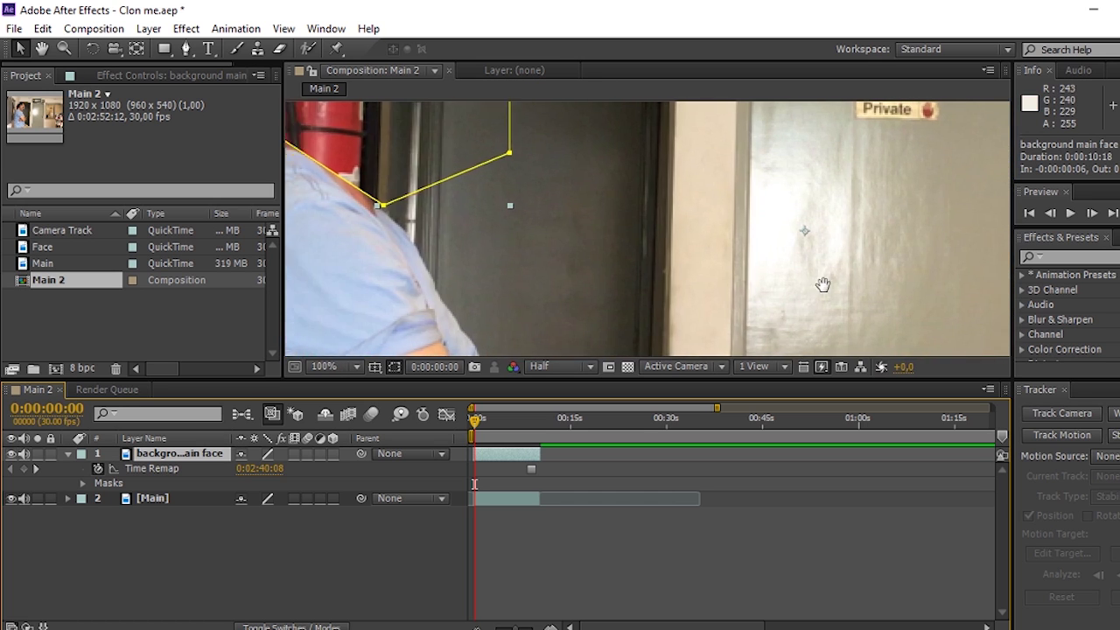
pyautogui.click(609, 555)
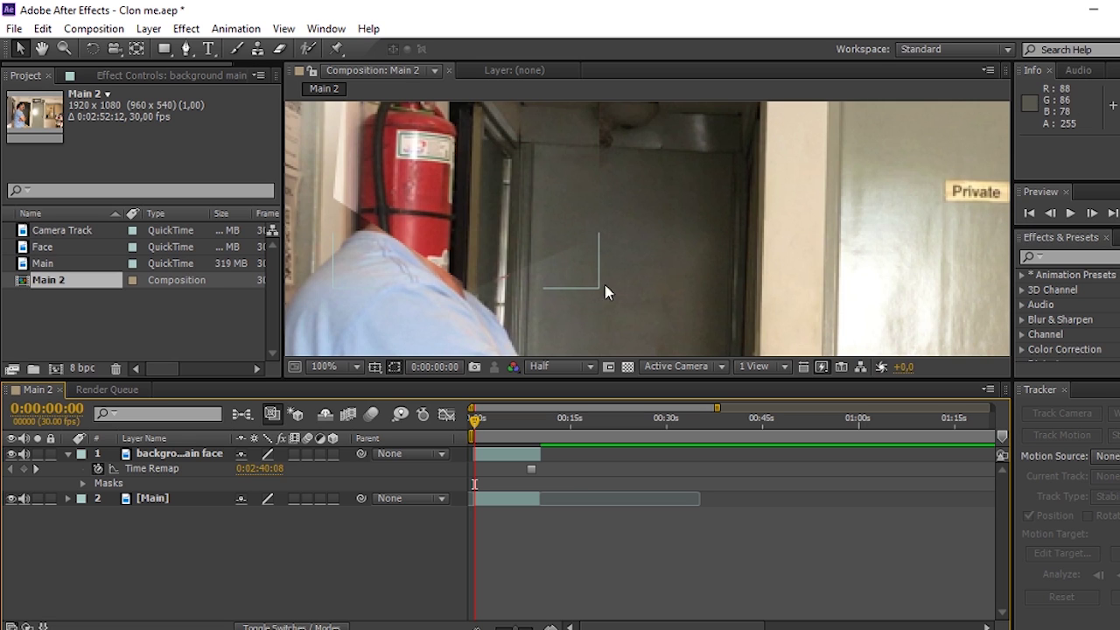
pyautogui.click(504, 455)
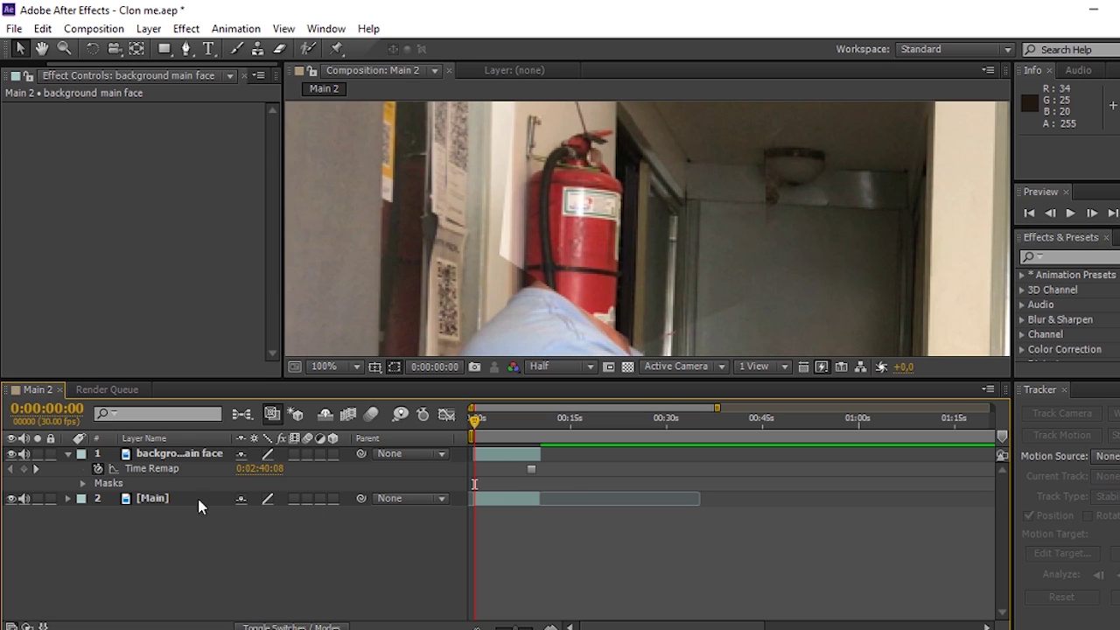
pyautogui.click(68, 454)
pyautogui.click(68, 454)
pyautogui.click(82, 483)
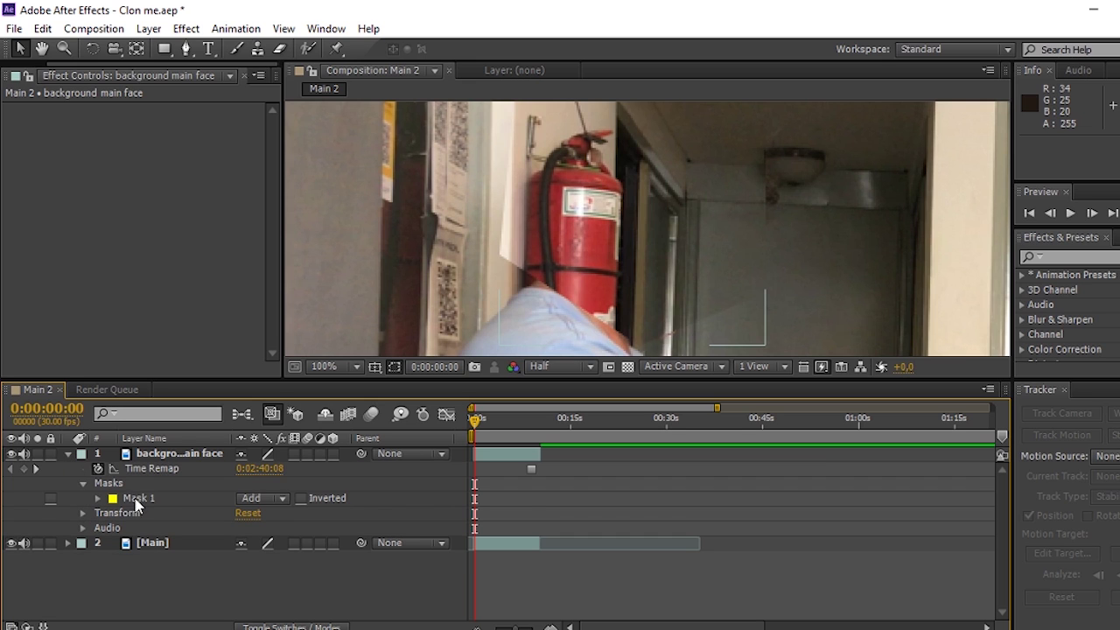
pyautogui.click(98, 498)
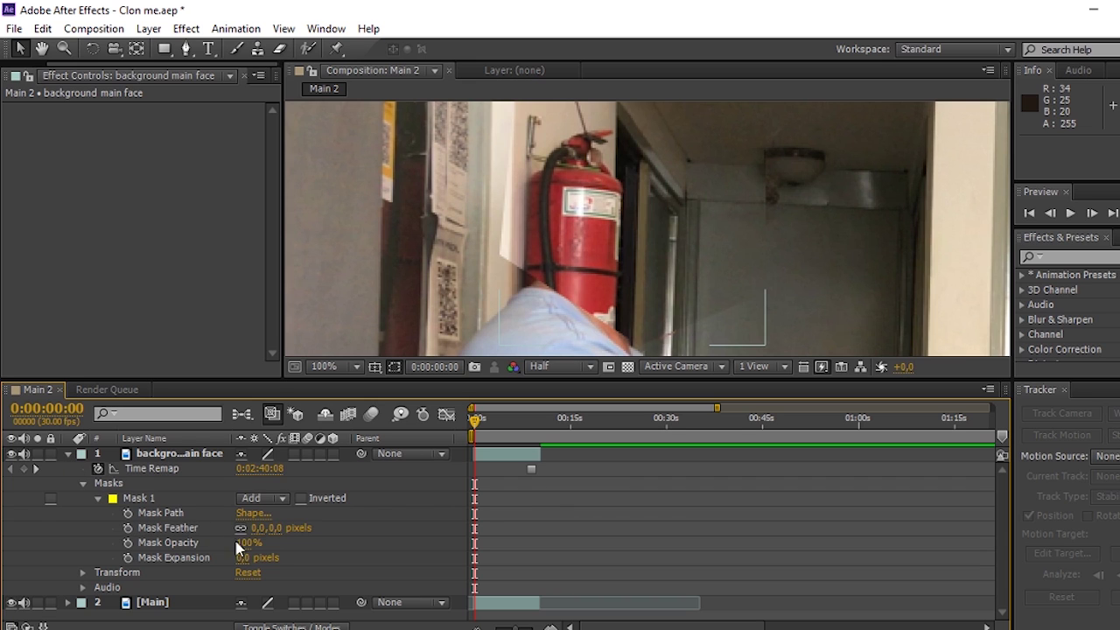
pyautogui.moveTo(257, 527); pyautogui.dragTo(282, 525)
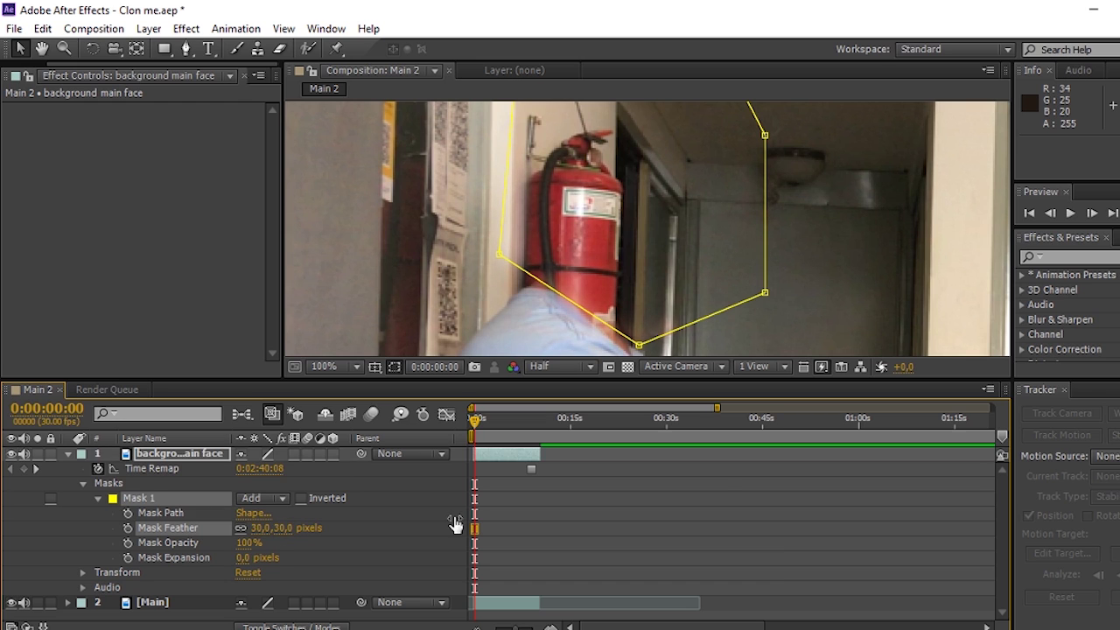
pyautogui.click(714, 506)
pyautogui.scroll(-4, 650, 292)
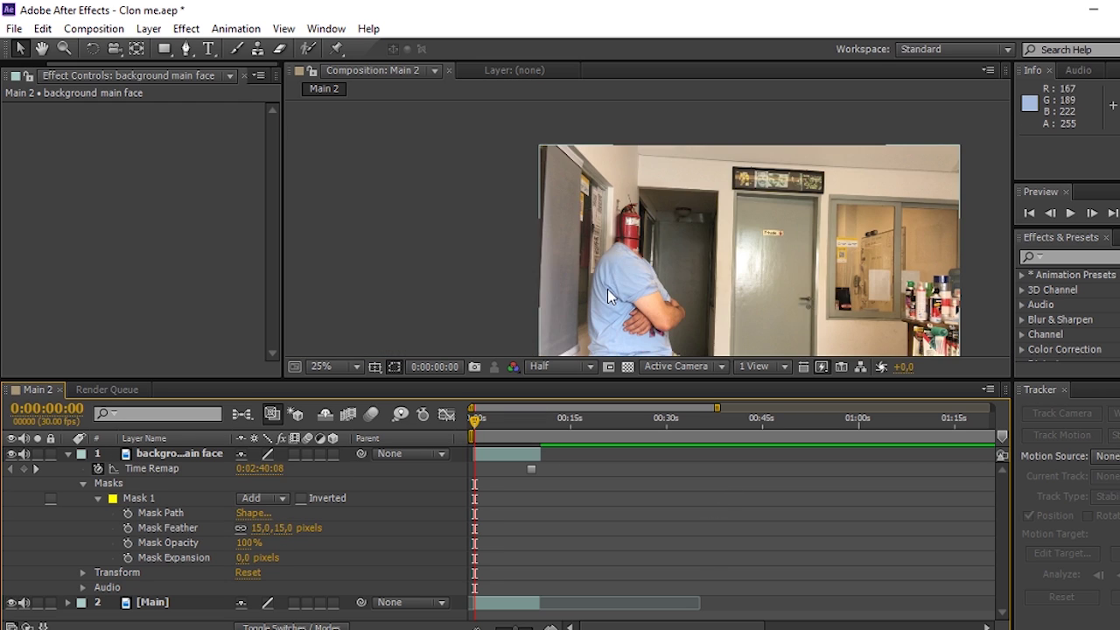
# Zoom out and play a preview of Main 2, stopping near the start
pyautogui.hotkey('ctrl', 'z')
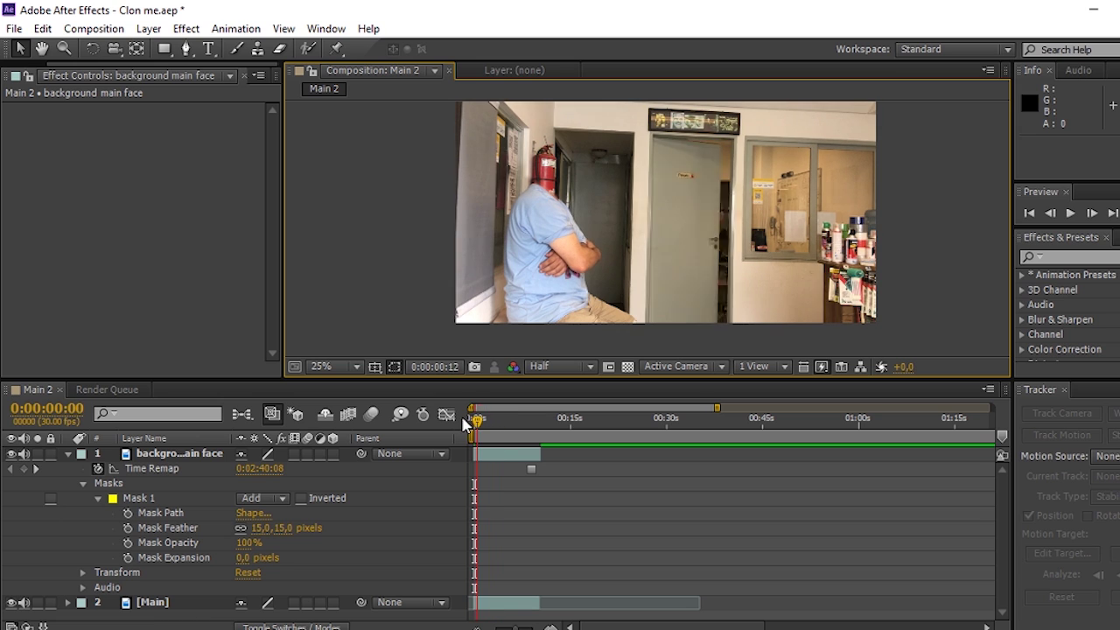
pyautogui.press('space')
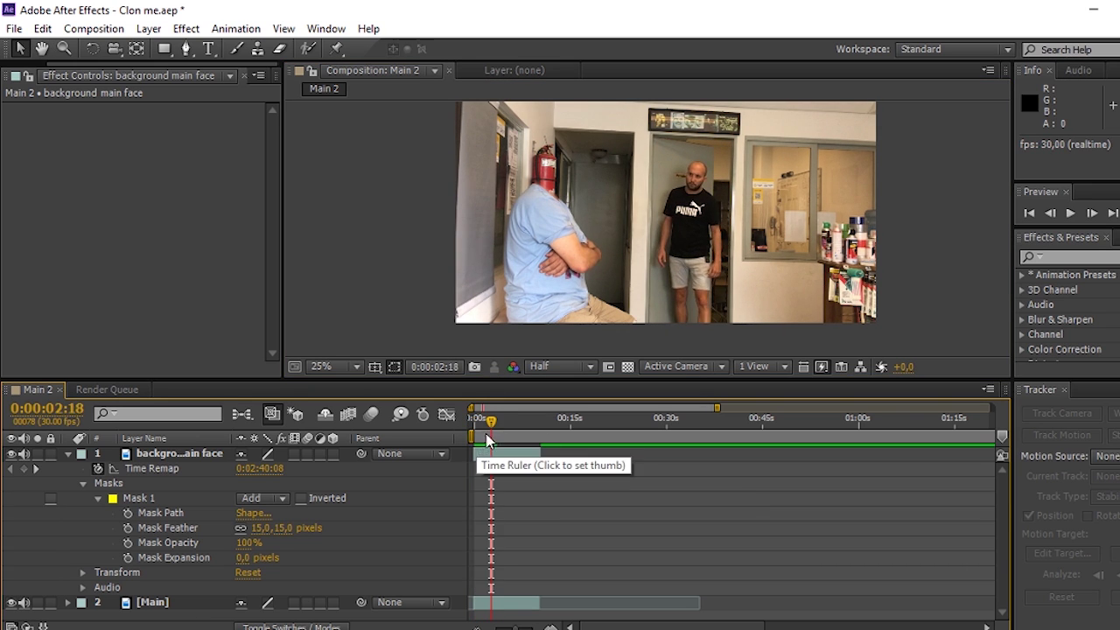
pyautogui.click(475, 422)
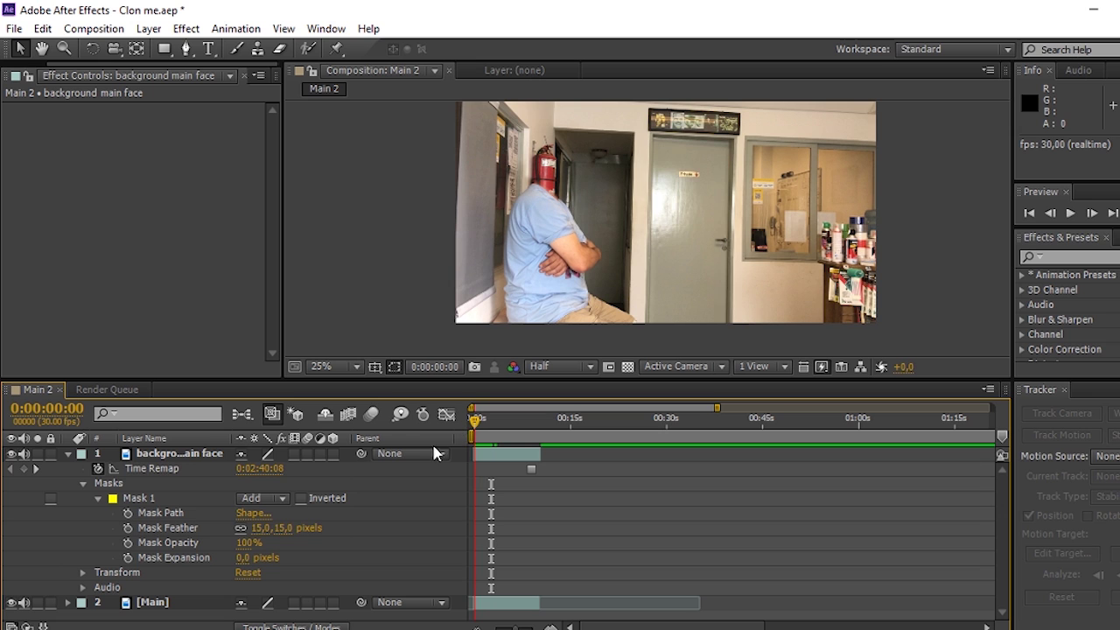
# Hide the background main face layer and zoom in on the man's face
pyautogui.click(11, 453)
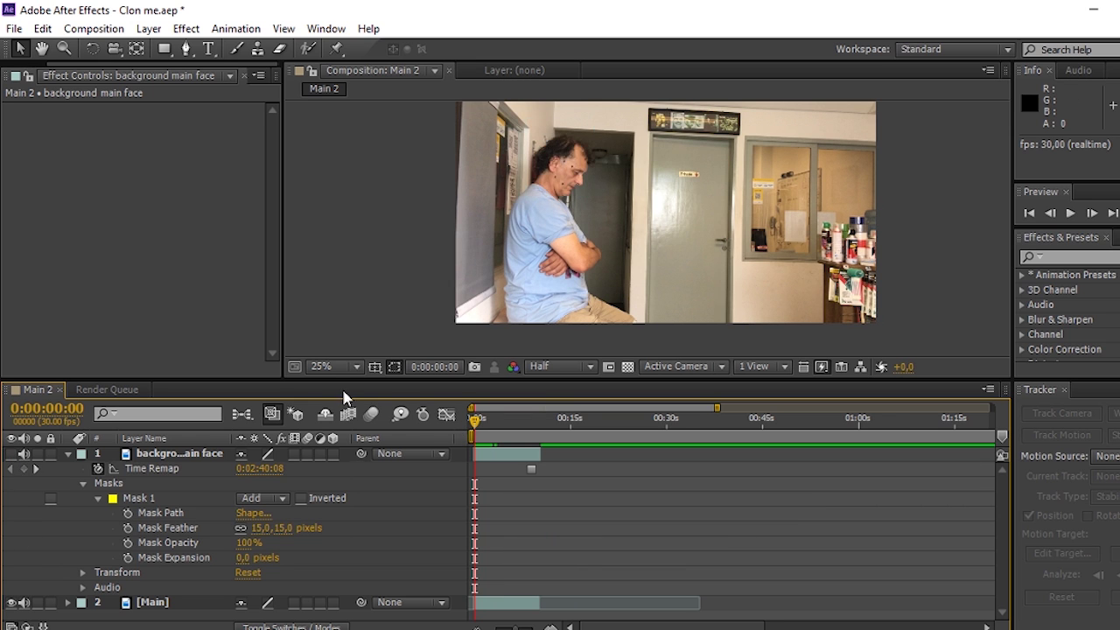
pyautogui.scroll(4, 555, 180)
pyautogui.moveTo(549, 170)
pyautogui.mouseDown()
pyautogui.moveTo(670, 203)
pyautogui.moveTo(783, 341)
pyautogui.mouseUp()
pyautogui.click(590, 369)
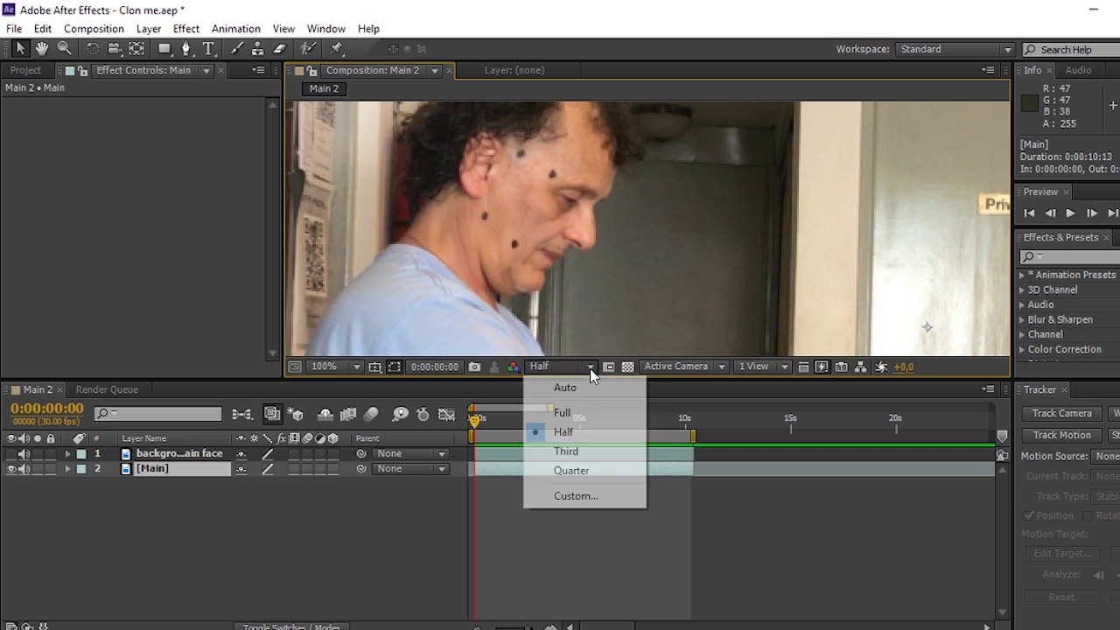
# Set the viewer to Full resolution and add a null object named 'Face tracking'
pyautogui.click(562, 412)
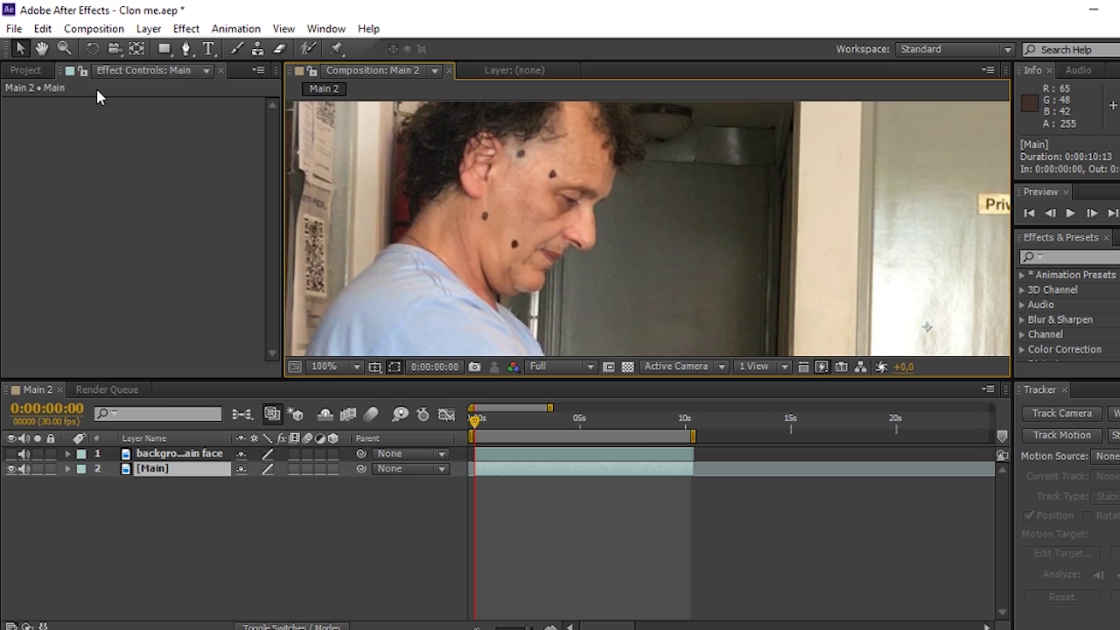
pyautogui.click(149, 28)
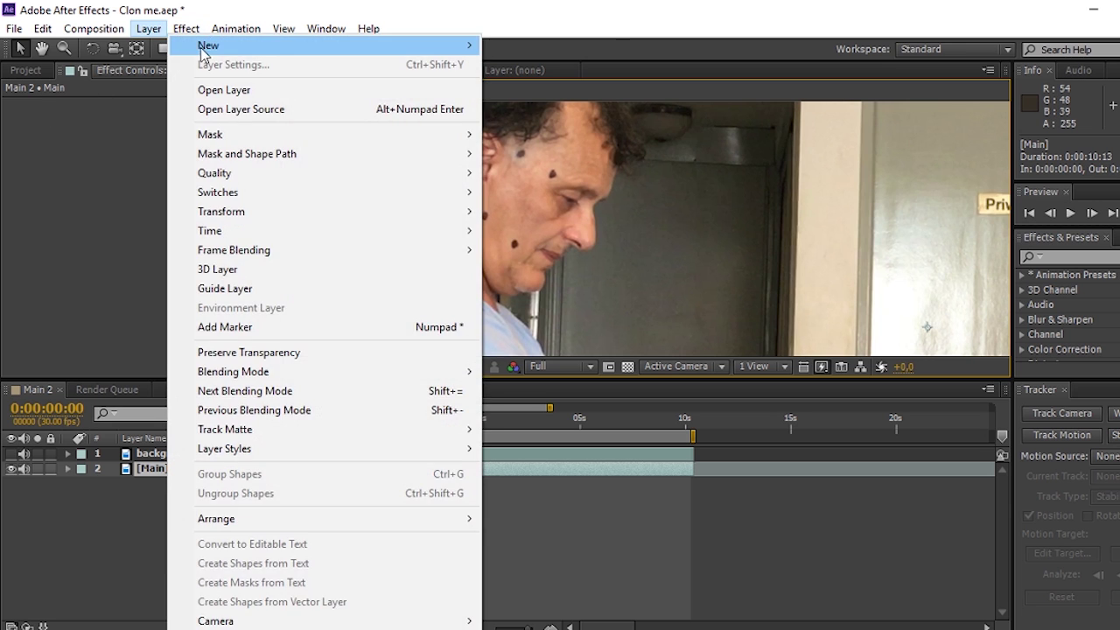
pyautogui.moveTo(208, 53)
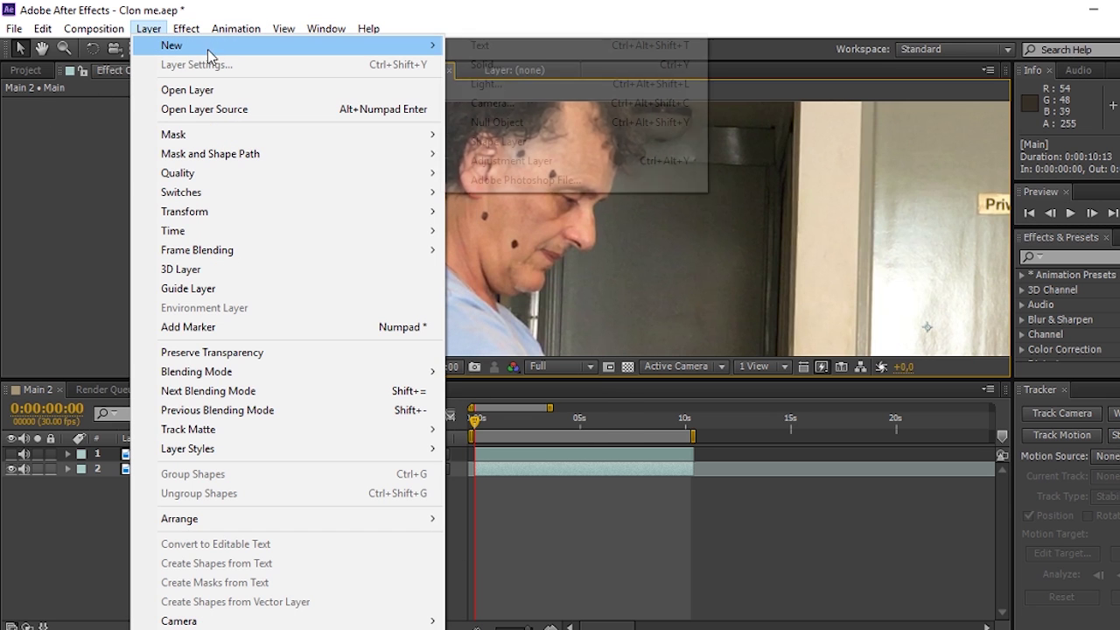
pyautogui.click(518, 122)
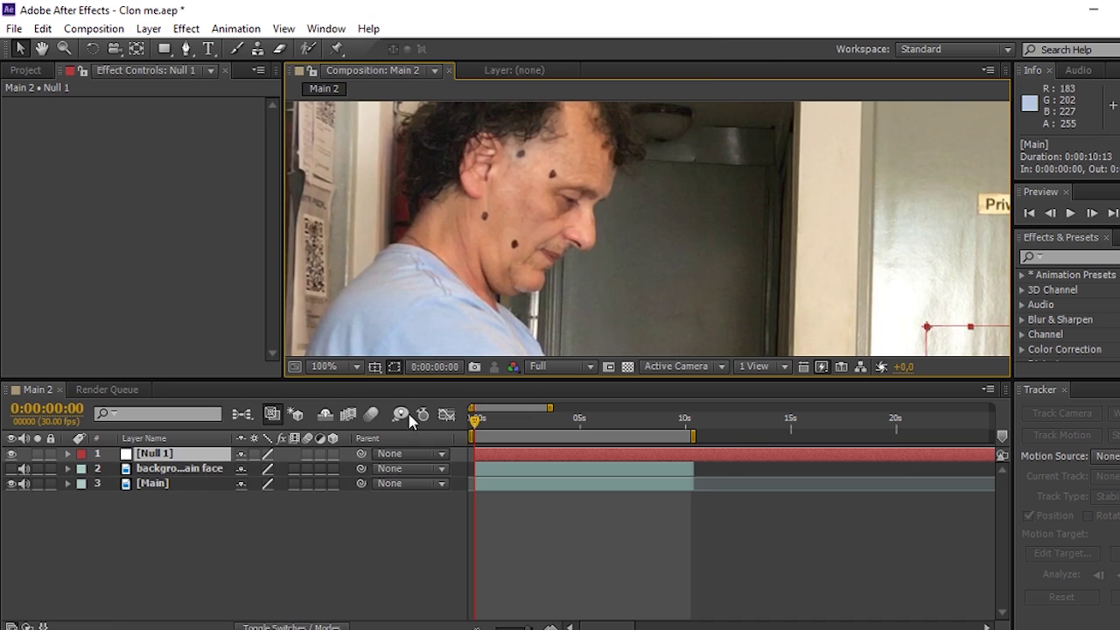
pyautogui.doubleClick(161, 454)
pyautogui.write('Face tracking')
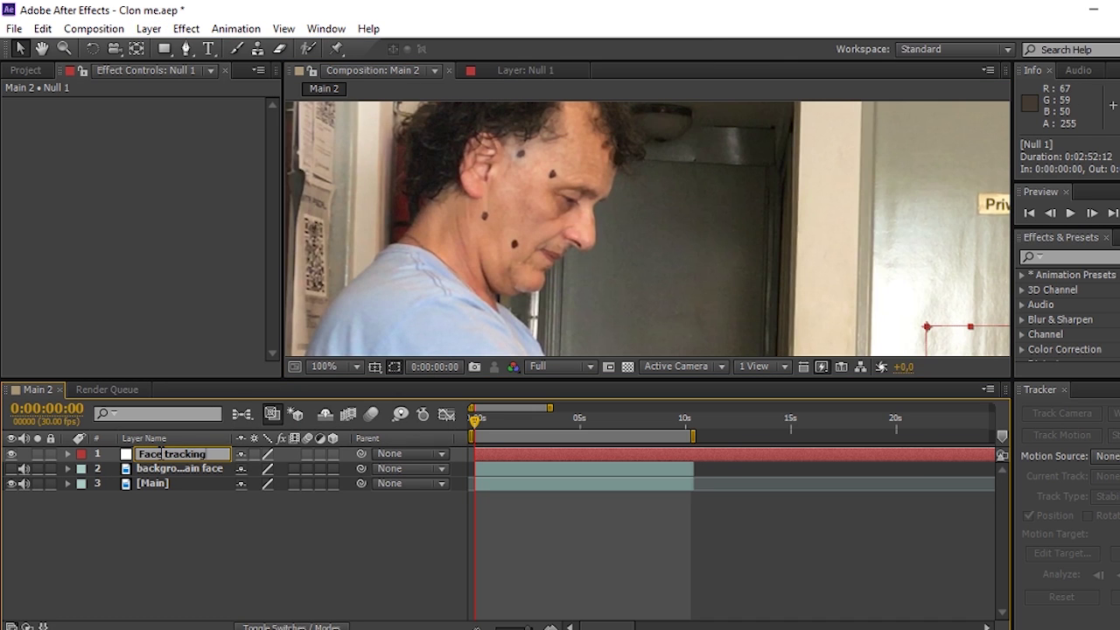
pyautogui.press('Return')
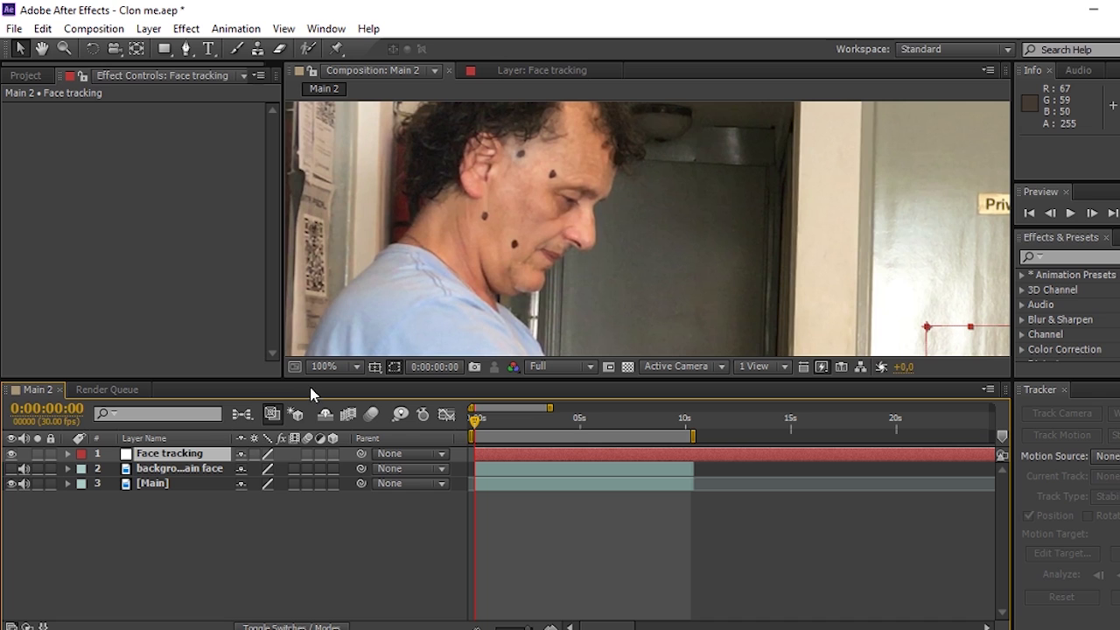
# Start a position-and-rotation track on Main with points on the temple and cheek dots
pyautogui.click(540, 490)
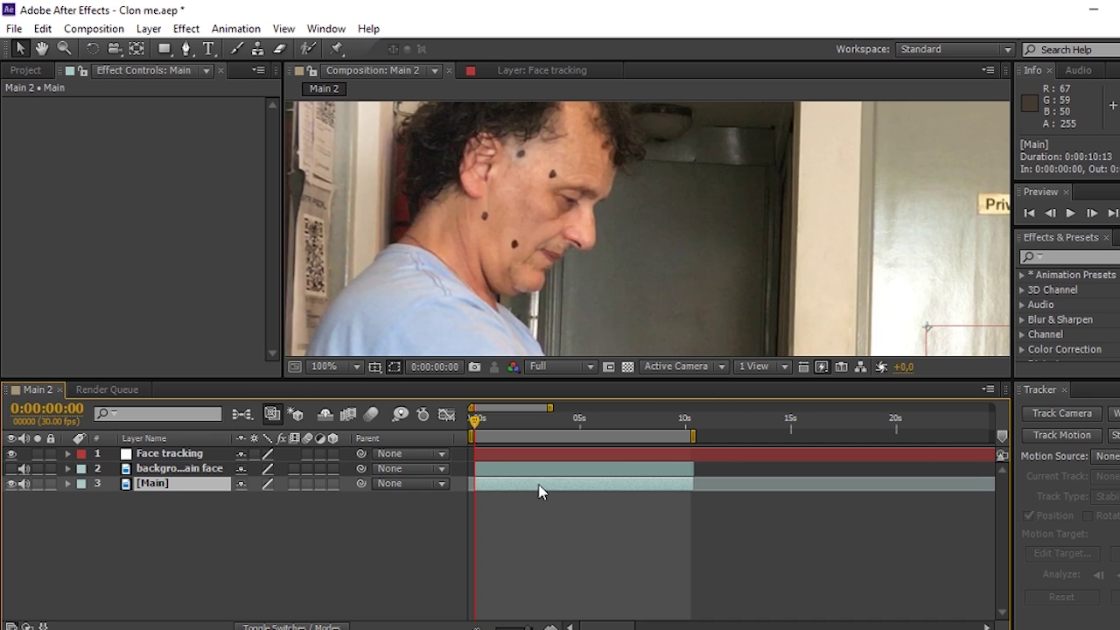
pyautogui.click(1073, 440)
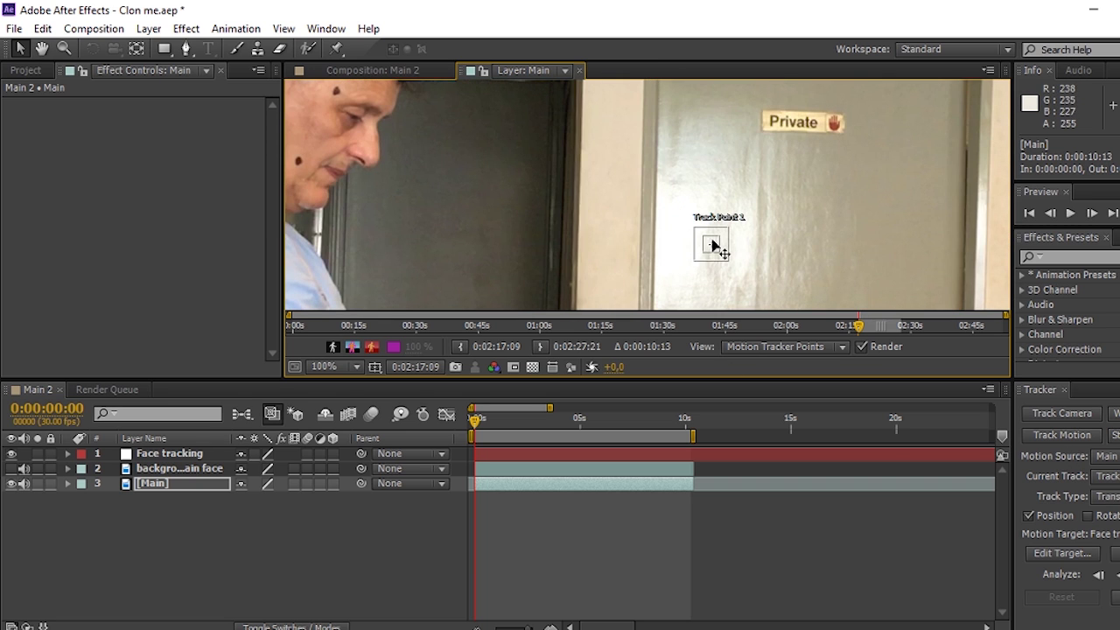
pyautogui.moveTo(713, 247); pyautogui.dragTo(325, 114)
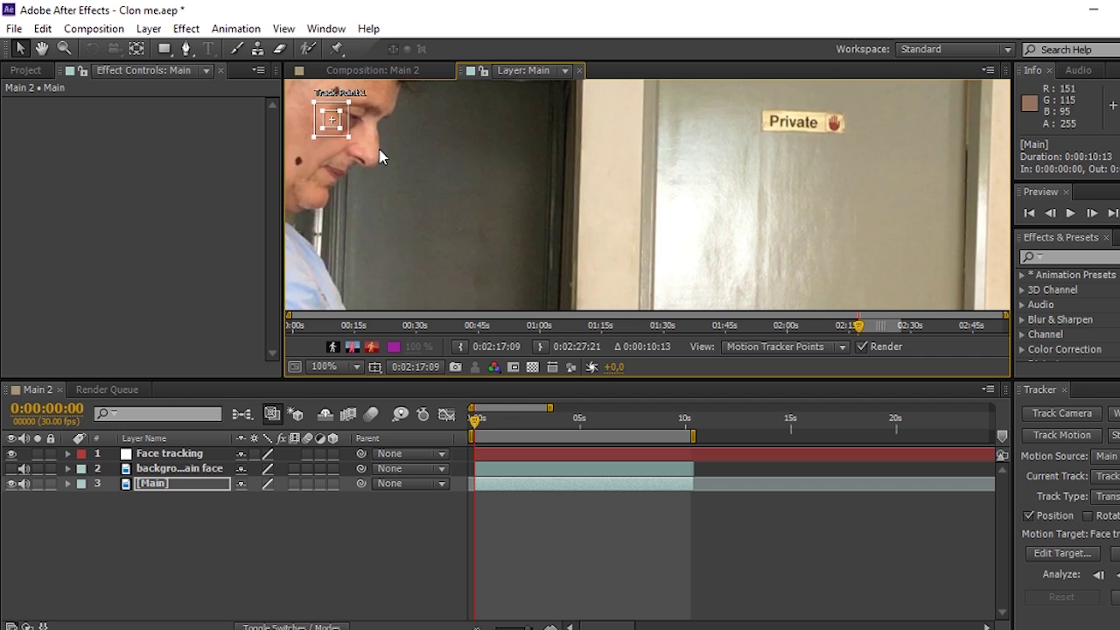
pyautogui.scroll(-2, 446, 157)
pyautogui.scroll(3, 446, 157)
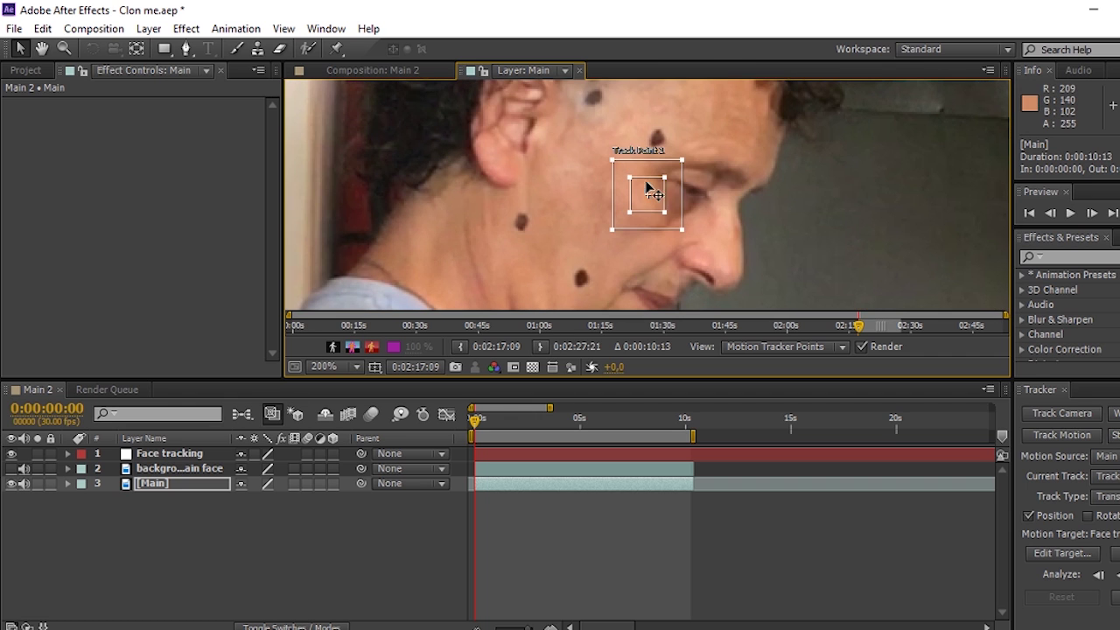
pyautogui.moveTo(646, 184)
pyautogui.mouseDown()
pyautogui.moveTo(595, 109)
pyautogui.moveTo(596, 124)
pyautogui.mouseUp()
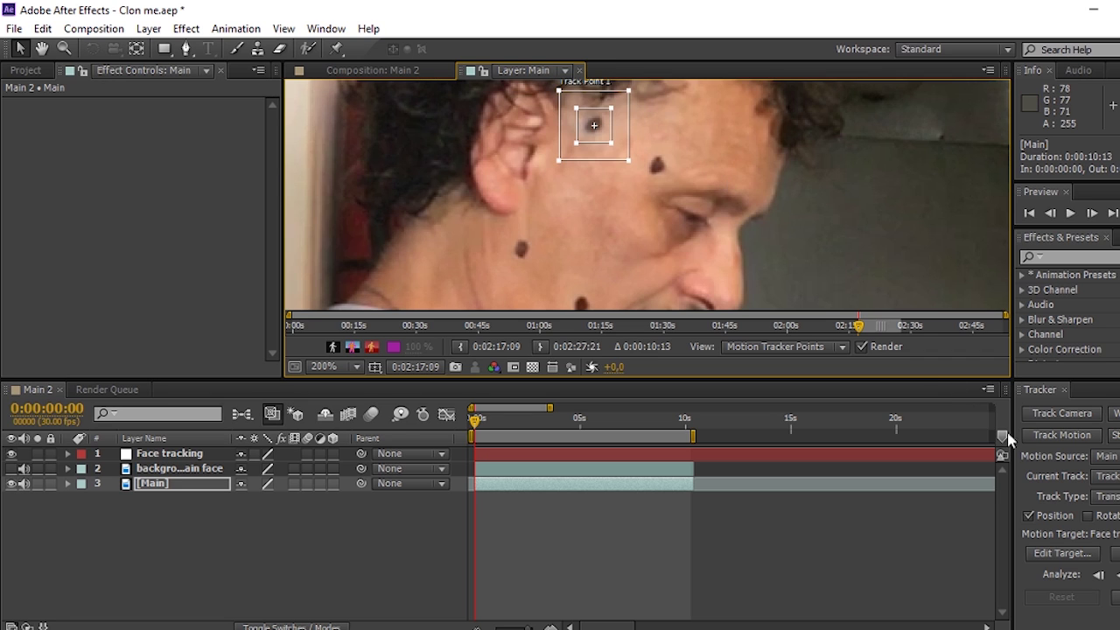
pyautogui.click(1088, 516)
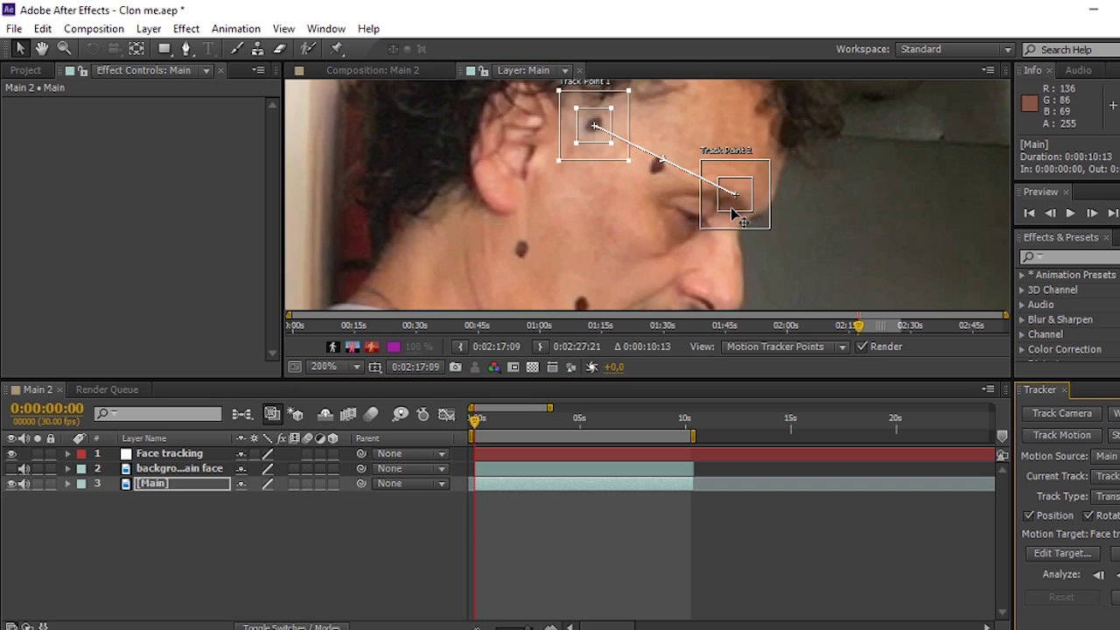
pyautogui.moveTo(743, 201)
pyautogui.mouseDown()
pyautogui.moveTo(673, 252)
pyautogui.moveTo(588, 214)
pyautogui.mouseUp()
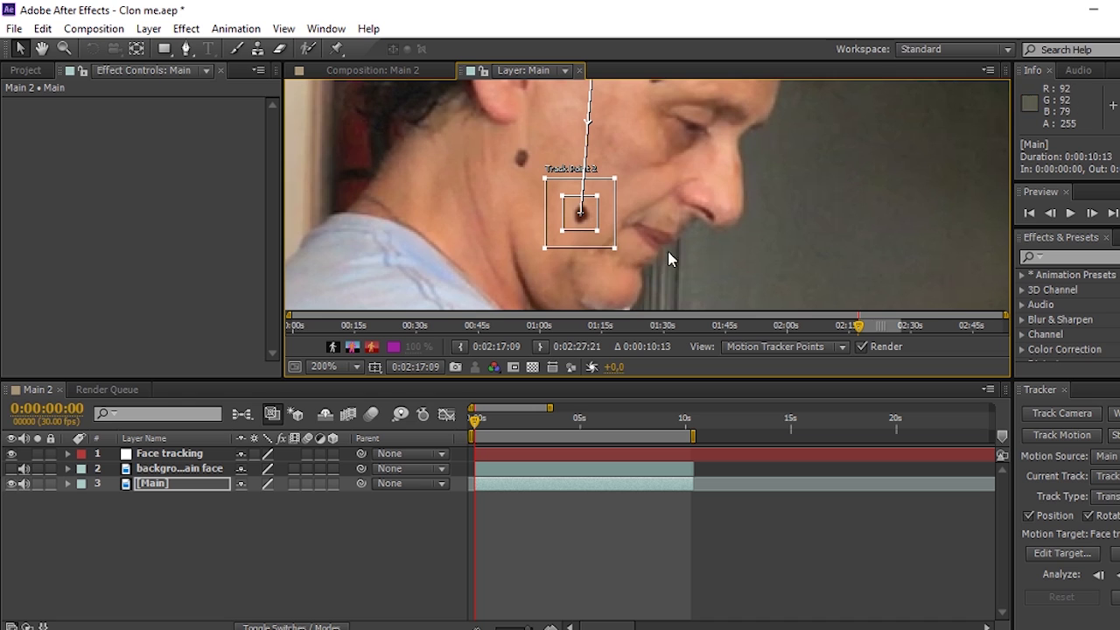
# Set Face tracking as the tracker's motion target and save Clon me.aep
pyautogui.click(1062, 553)
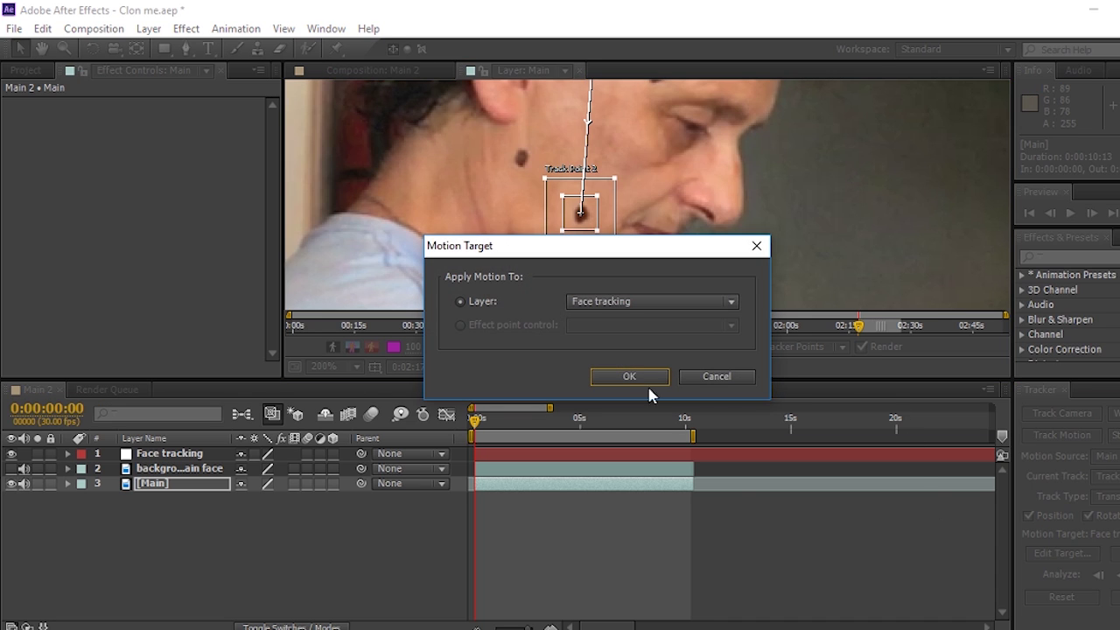
pyautogui.click(732, 302)
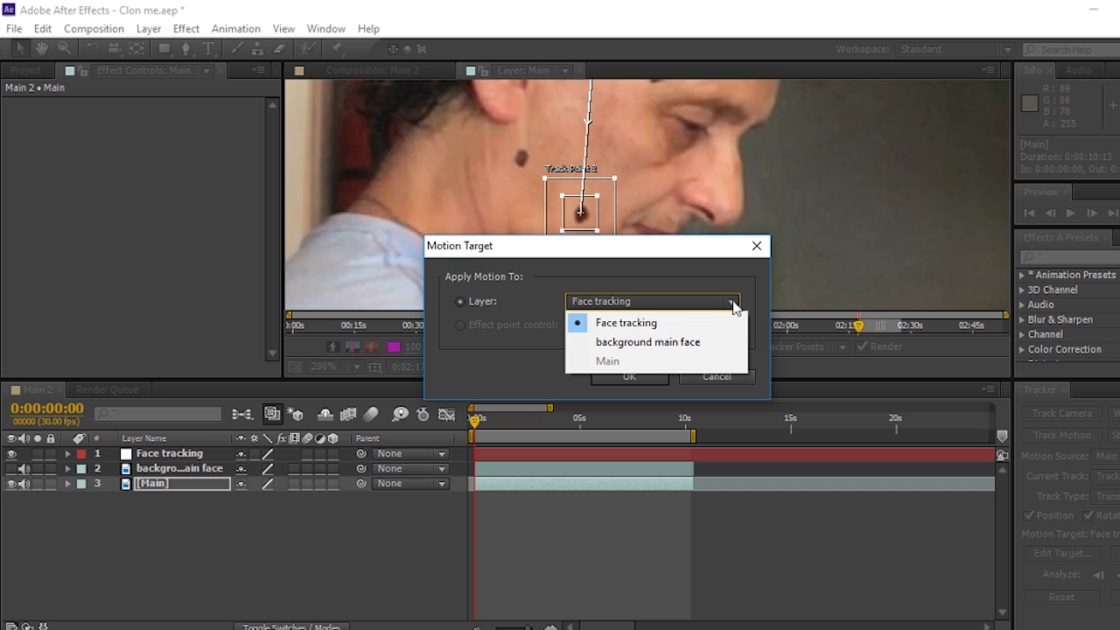
pyautogui.click(642, 329)
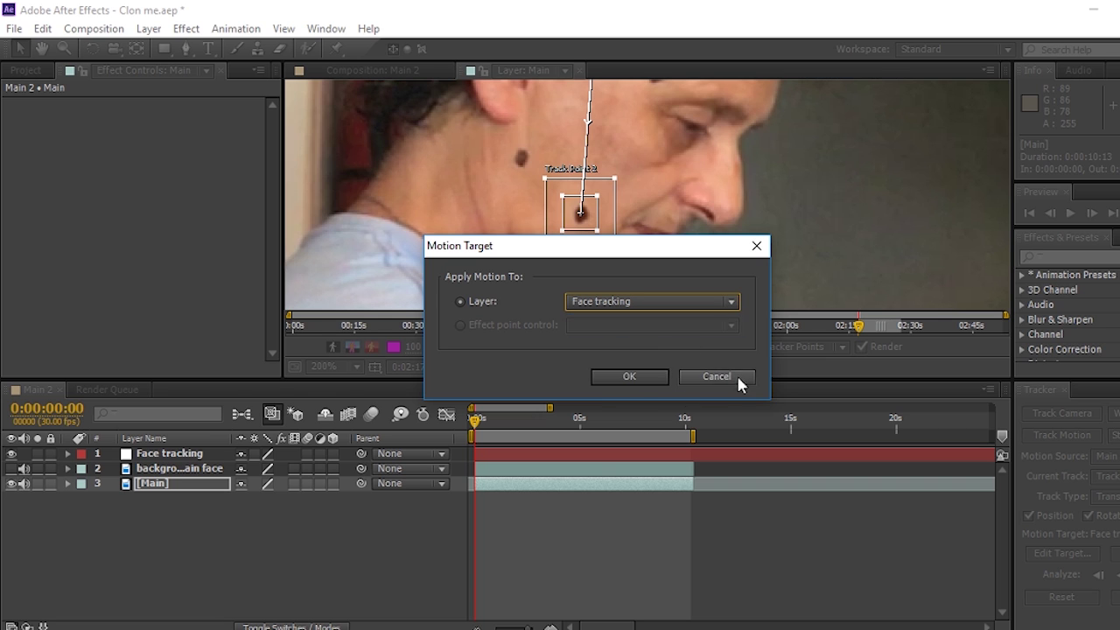
pyautogui.click(644, 382)
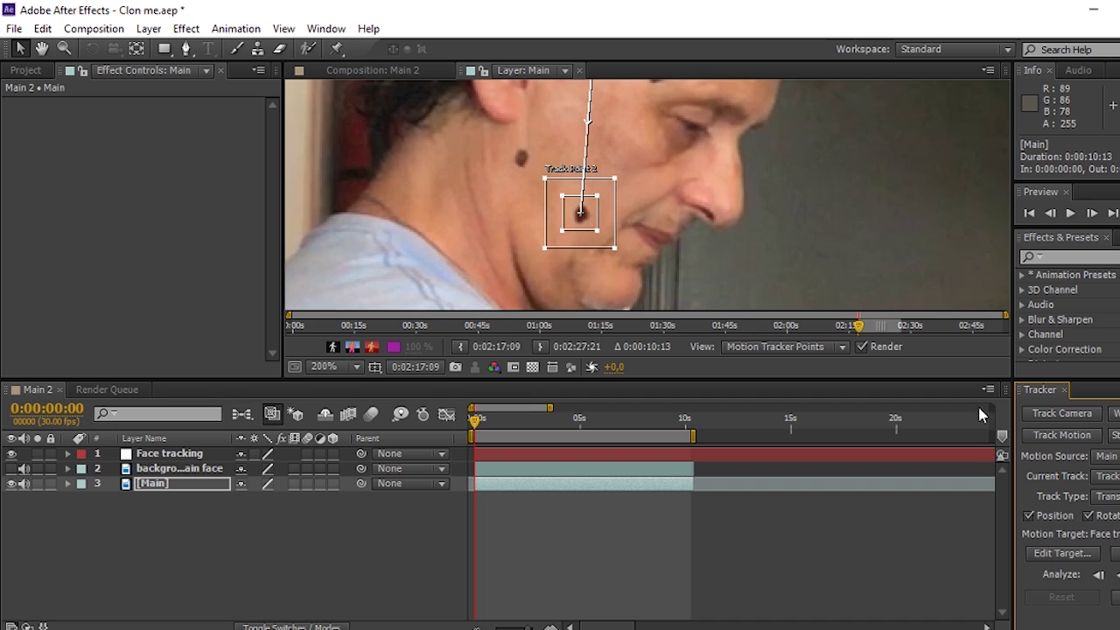
pyautogui.scroll(1, 707, 153)
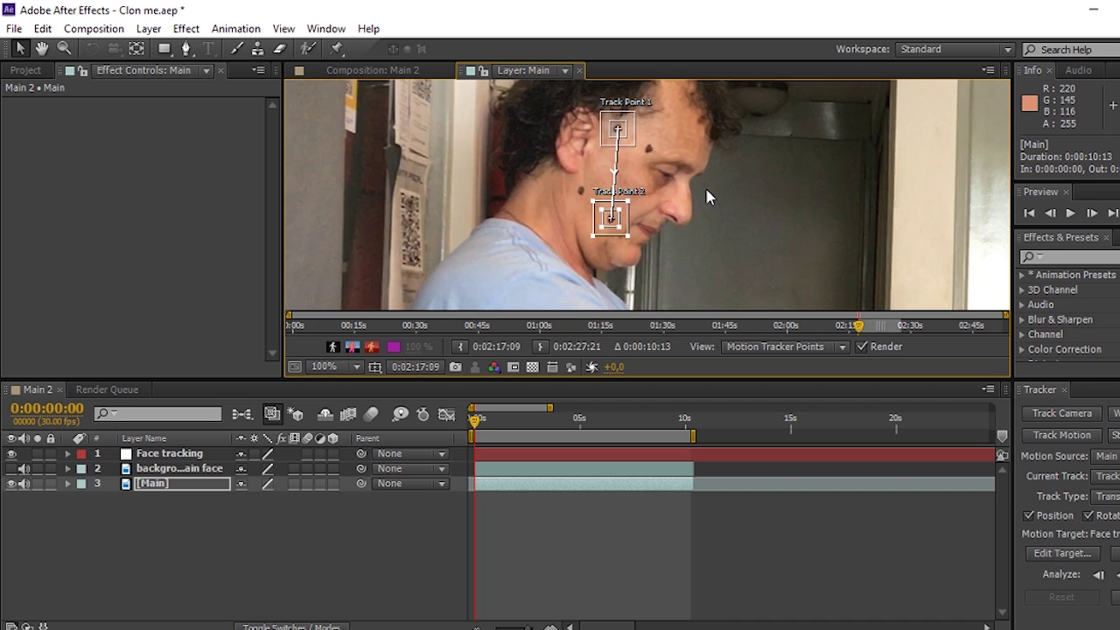
pyautogui.scroll(-2, 699, 184)
pyautogui.moveTo(739, 204); pyautogui.dragTo(679, 224)
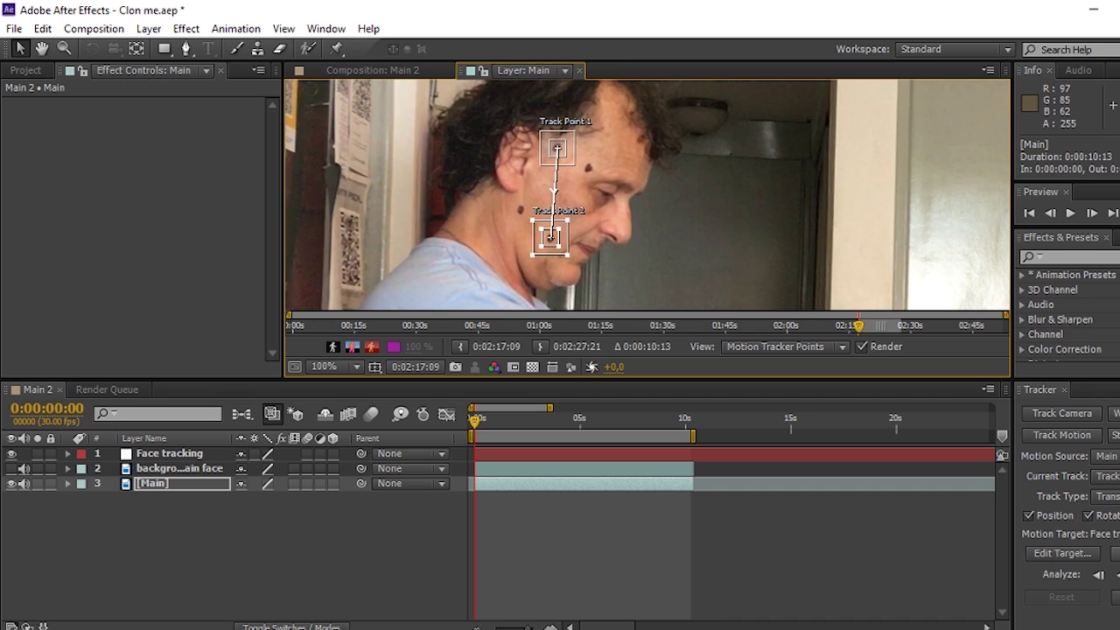
pyautogui.click(14, 28)
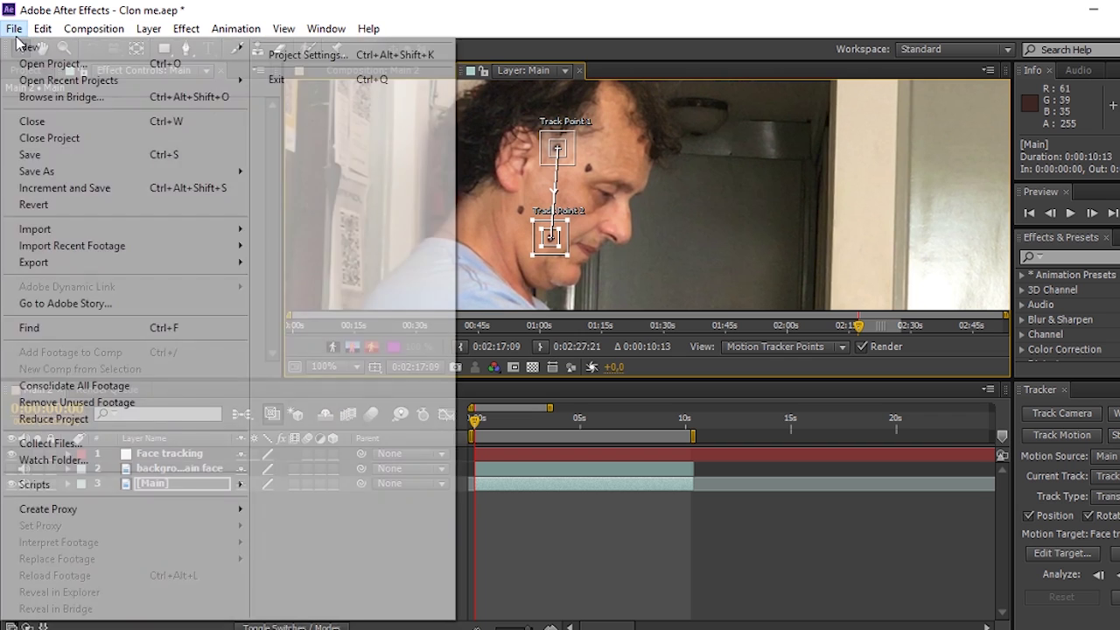
pyautogui.click(40, 155)
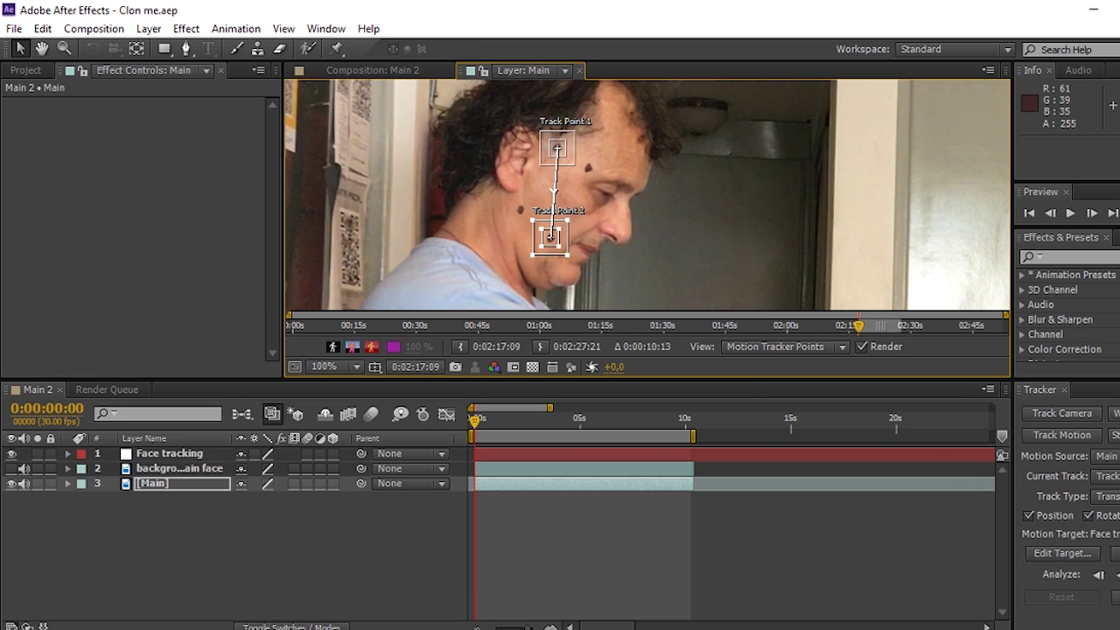
# Analyze both face track points forward to 0:00:10:12
pyautogui.click(1116, 574)
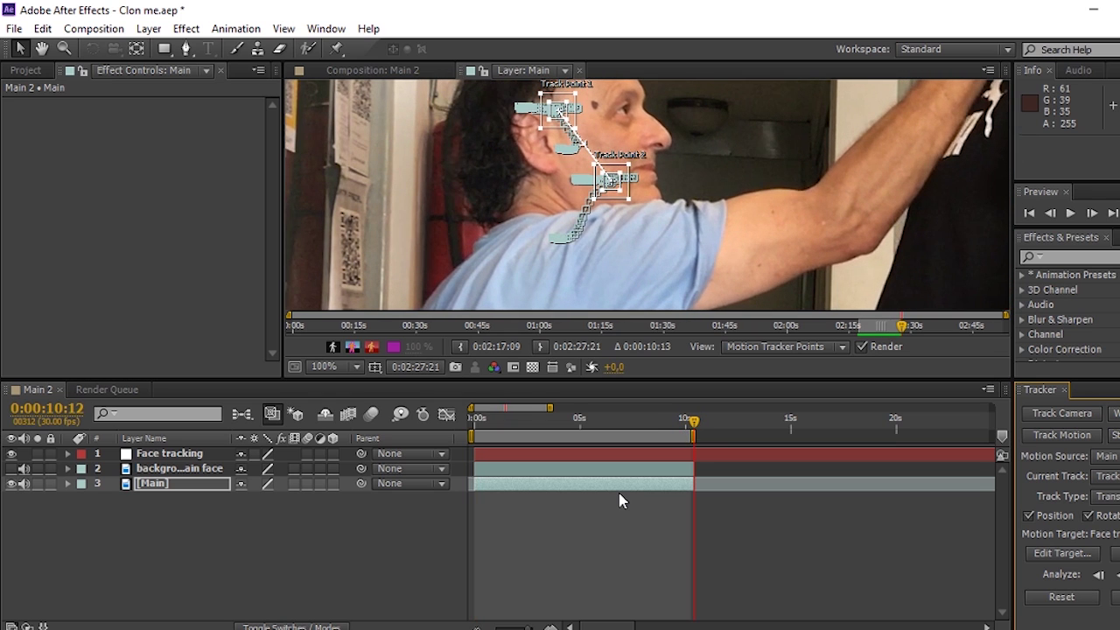
# Apply the tracking data to the Face tracking null on both X and Y
pyautogui.click(1116, 597)
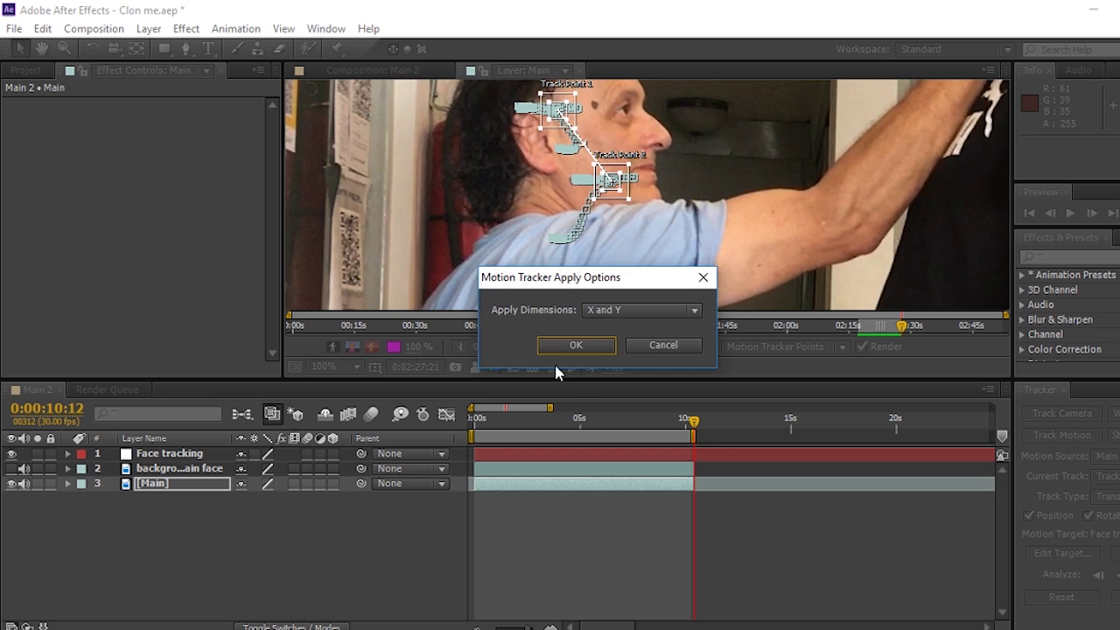
pyautogui.click(693, 312)
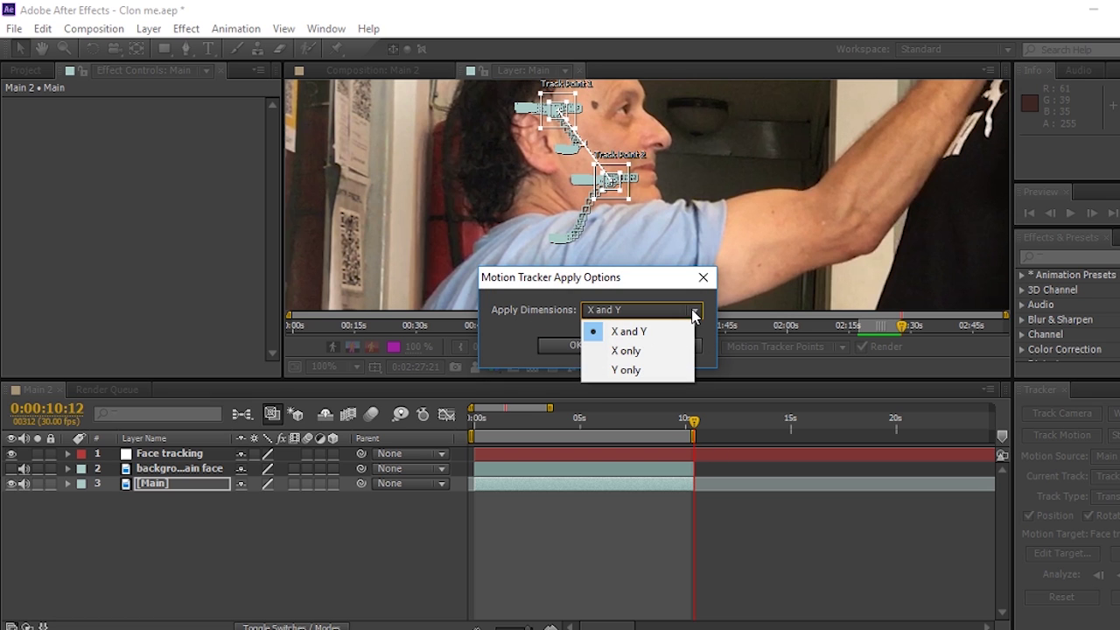
pyautogui.click(654, 332)
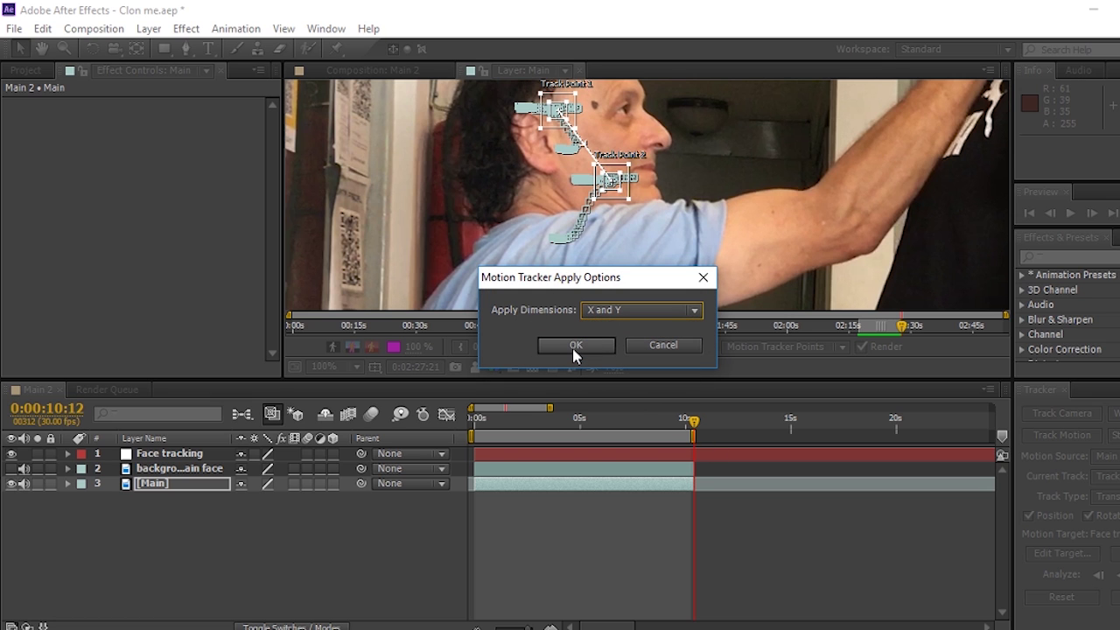
pyautogui.click(575, 349)
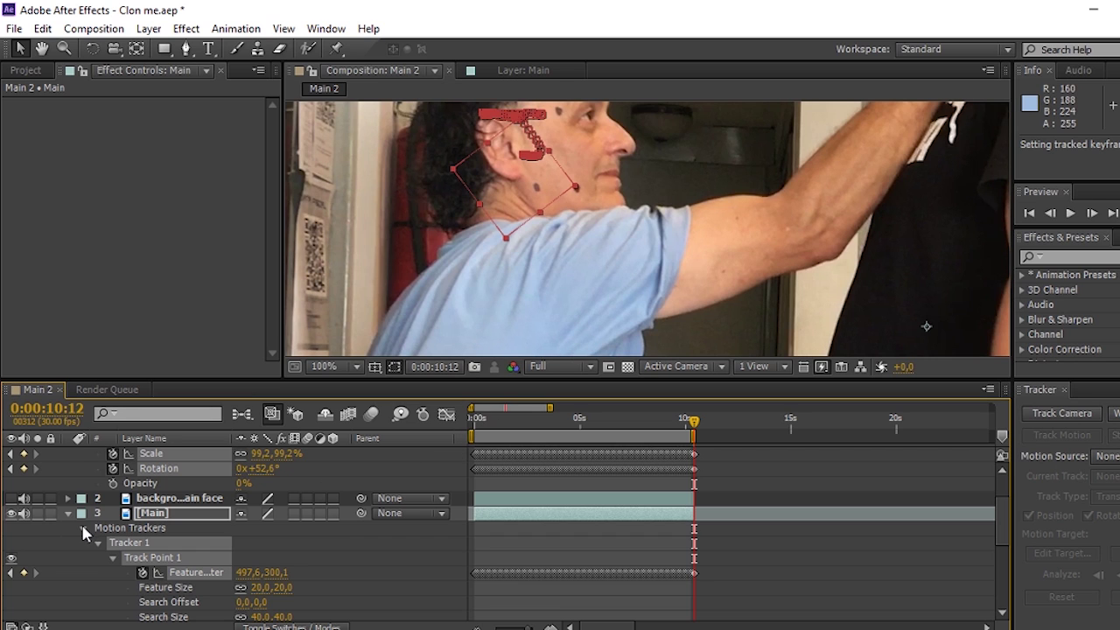
# Apply Easy Ease to Face tracking's Position, Scale and Rotation keyframes, then collapse the layers
pyautogui.click(70, 513)
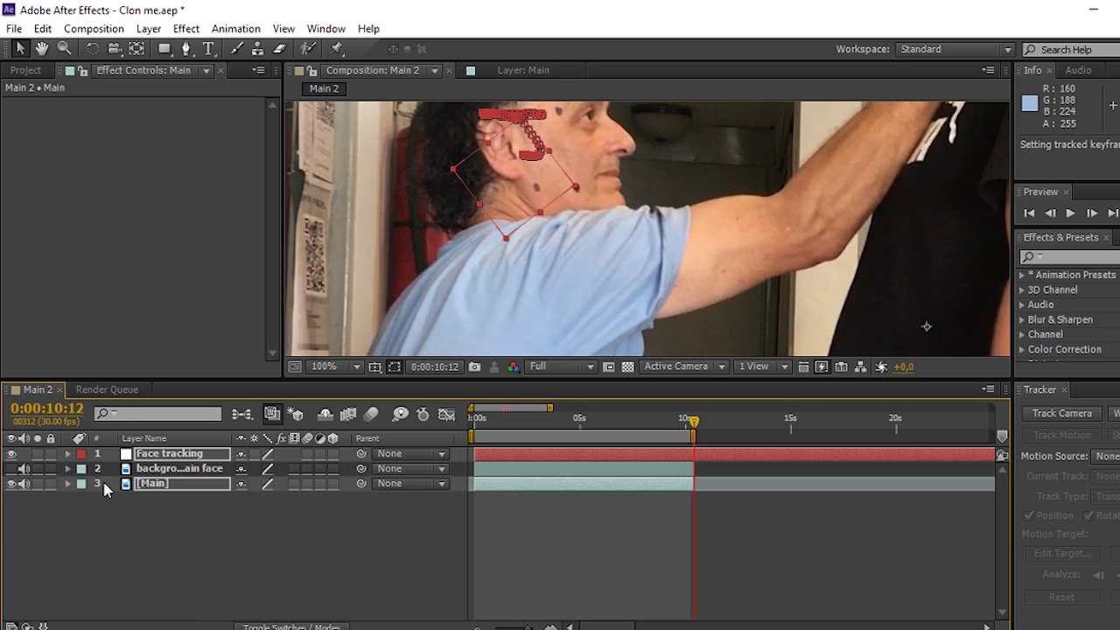
pyautogui.click(69, 454)
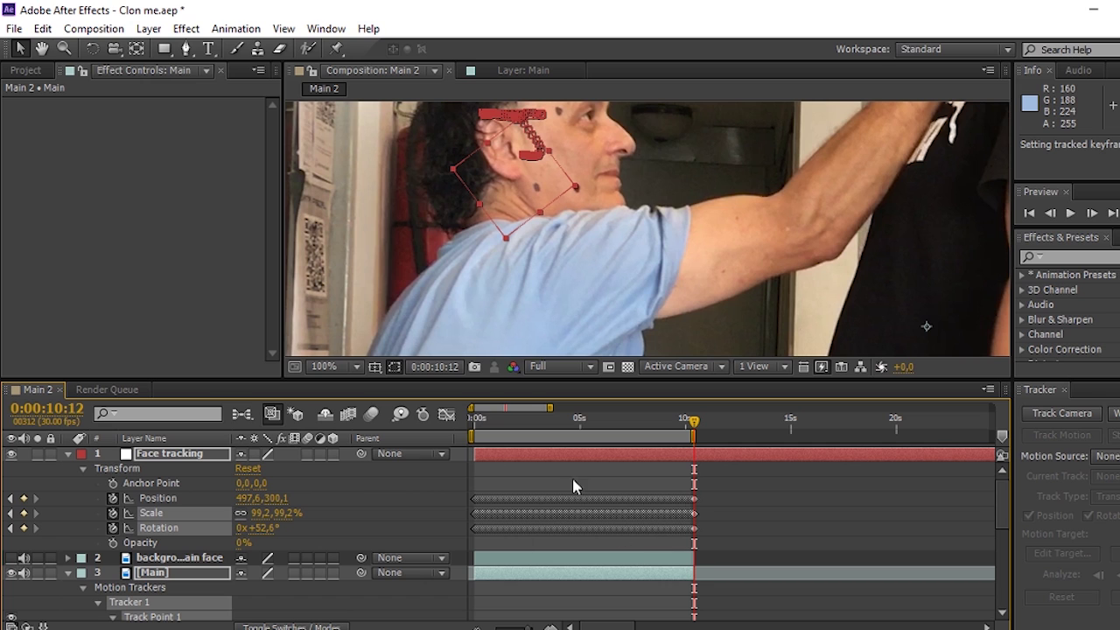
pyautogui.moveTo(726, 535); pyautogui.dragTo(468, 488)
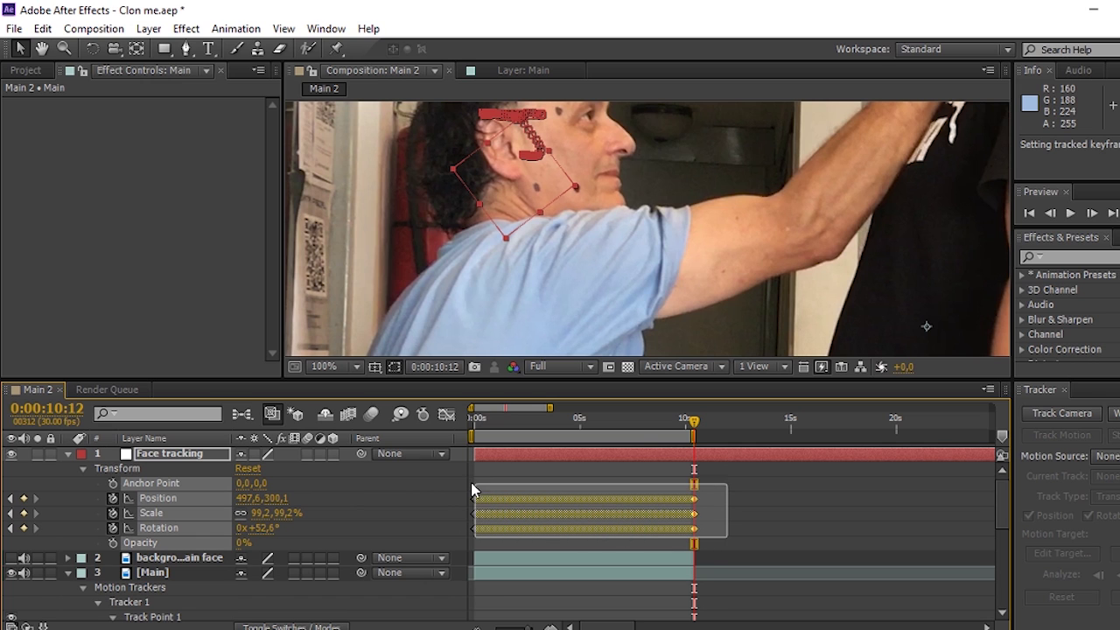
pyautogui.click(225, 32)
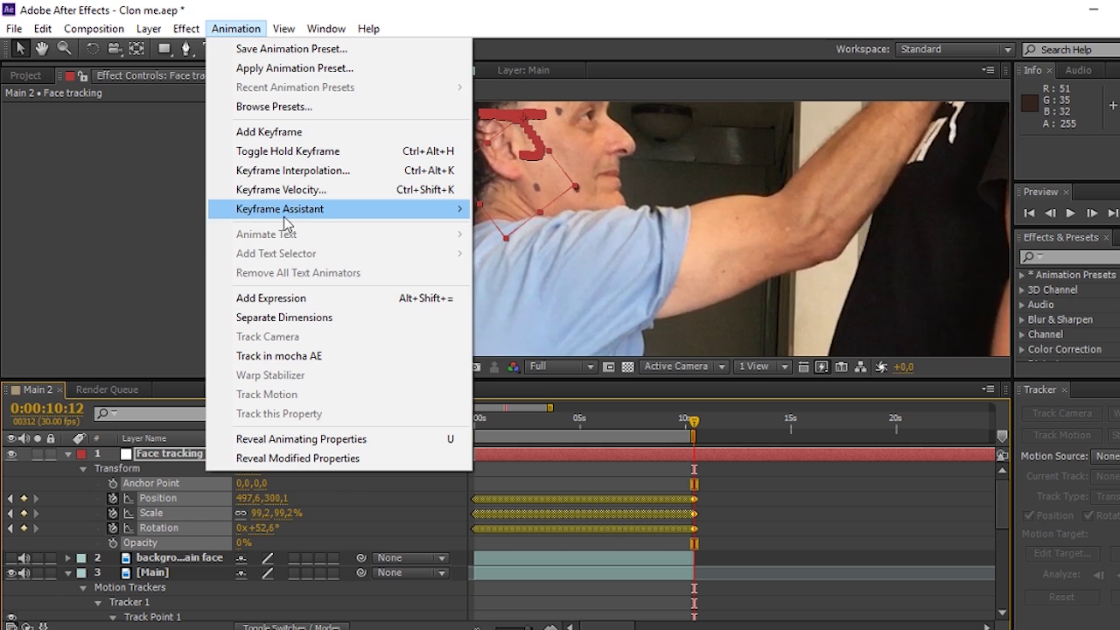
pyautogui.moveTo(293, 218)
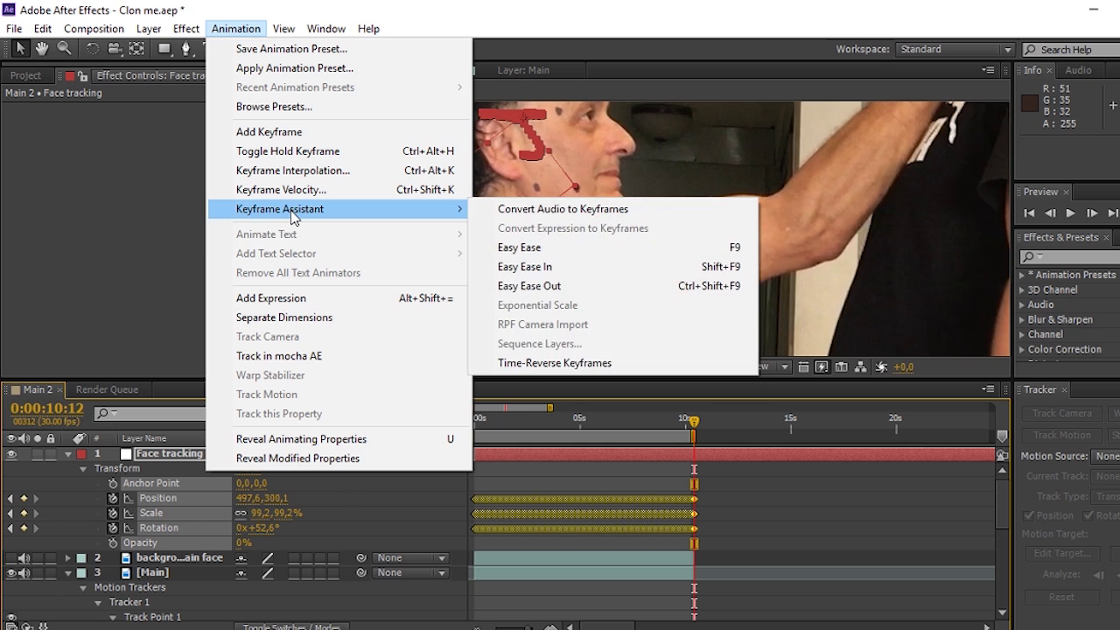
pyautogui.click(524, 249)
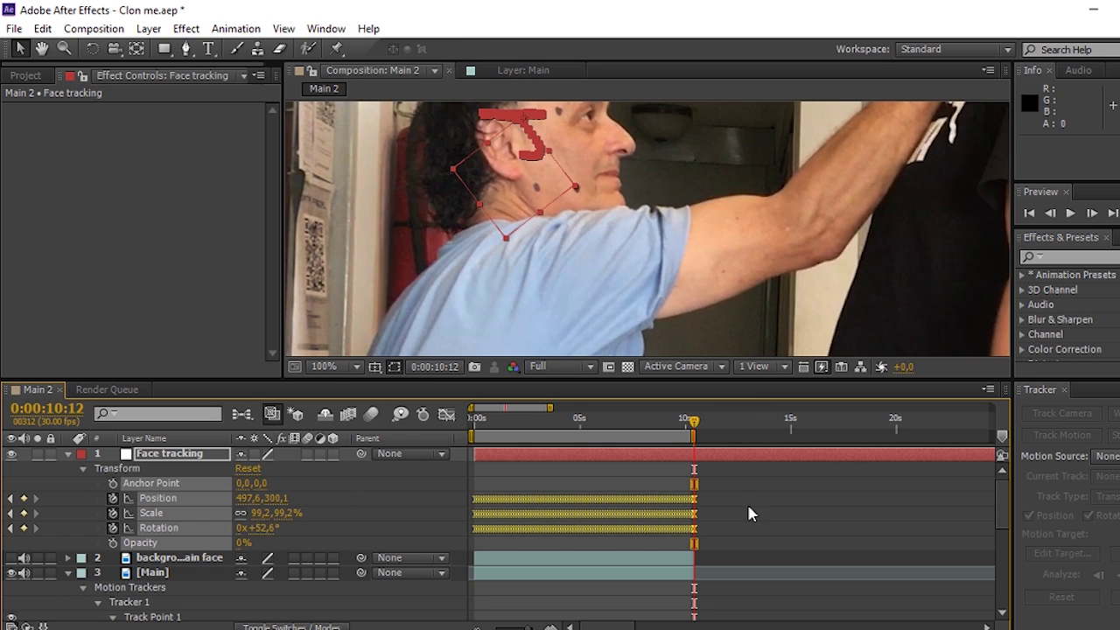
pyautogui.click(596, 473)
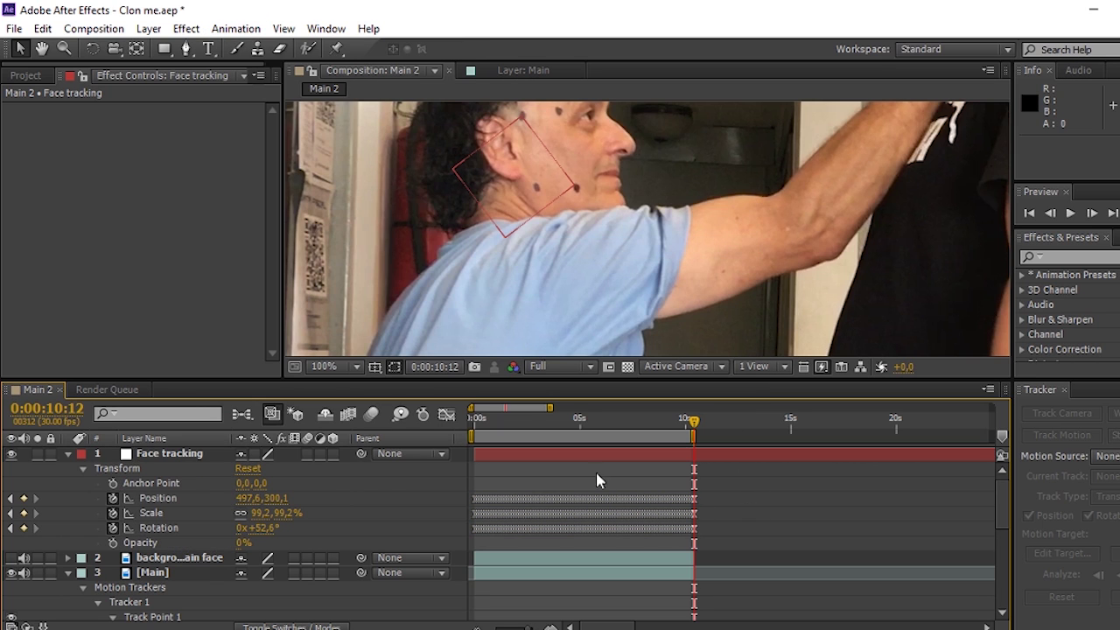
pyautogui.click(68, 454)
pyautogui.click(69, 487)
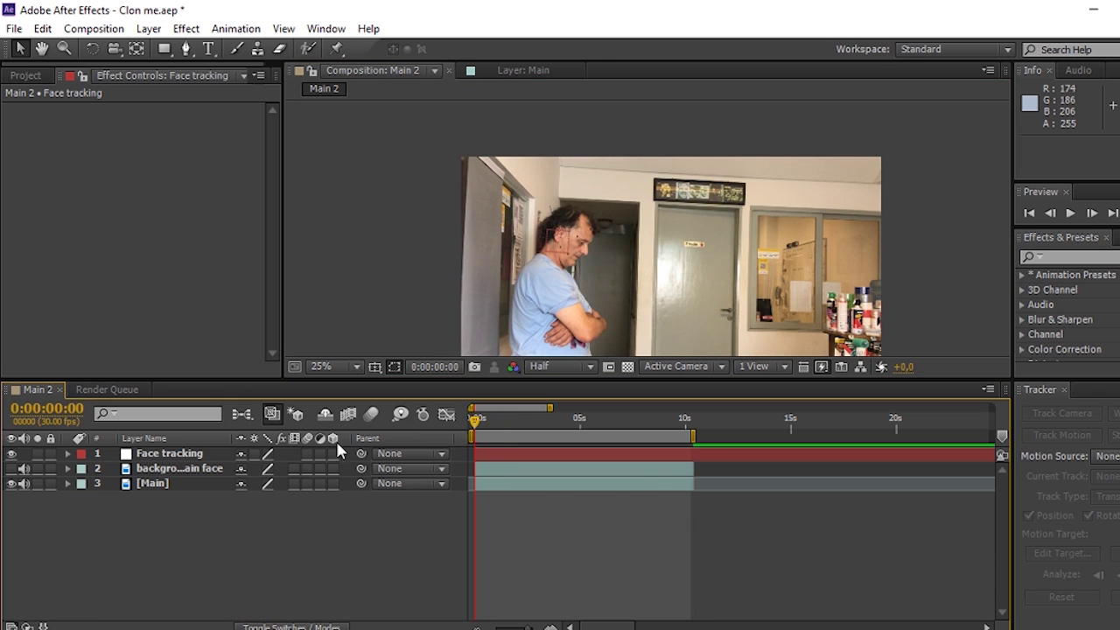
# Show the background patch layer and add the Face footage as the top layer of Main 2
pyautogui.click(11, 468)
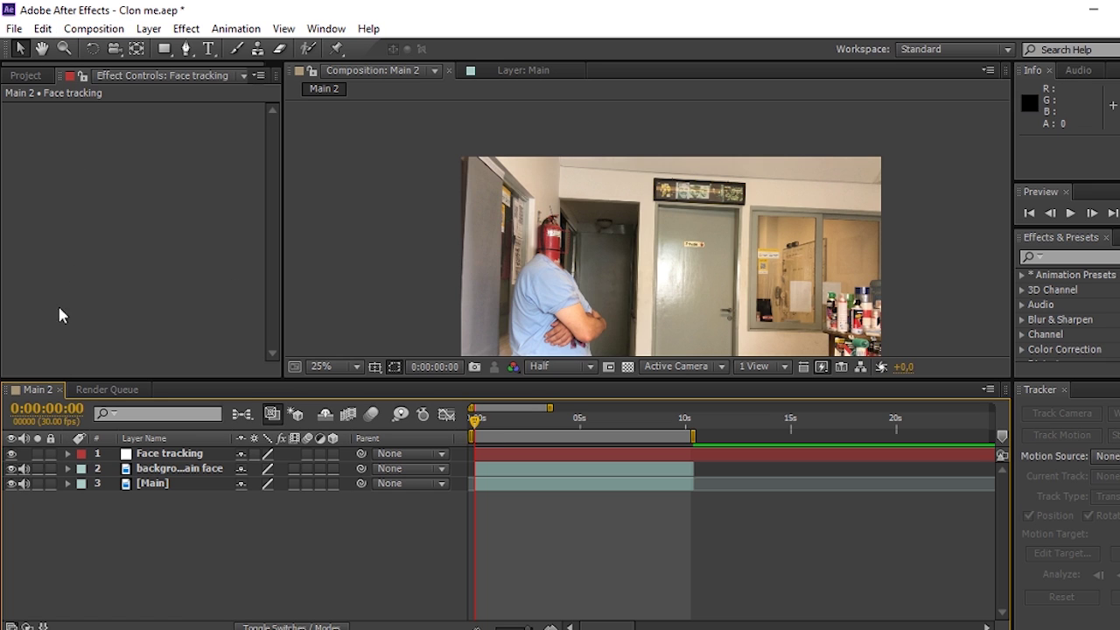
pyautogui.click(26, 76)
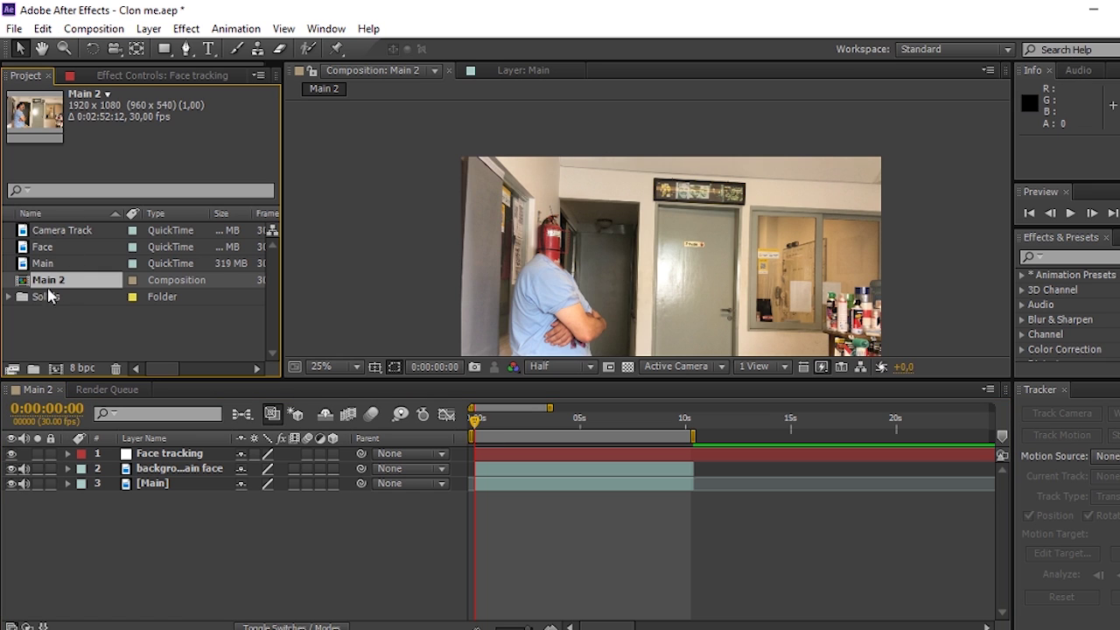
pyautogui.click(44, 263)
pyautogui.click(43, 248)
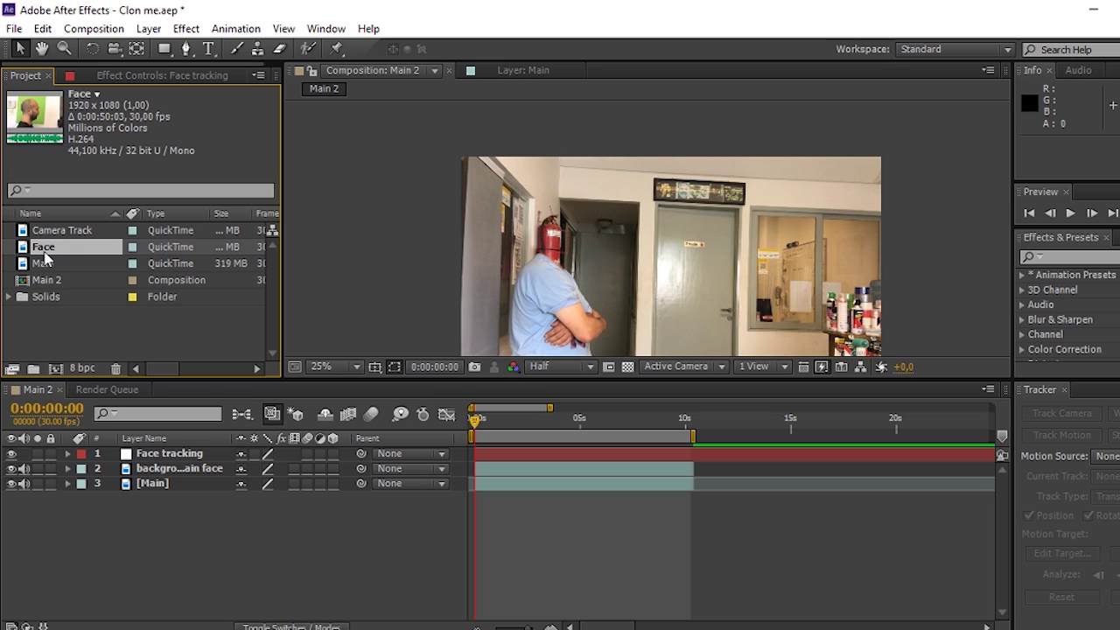
pyautogui.moveTo(44, 252); pyautogui.dragTo(472, 448)
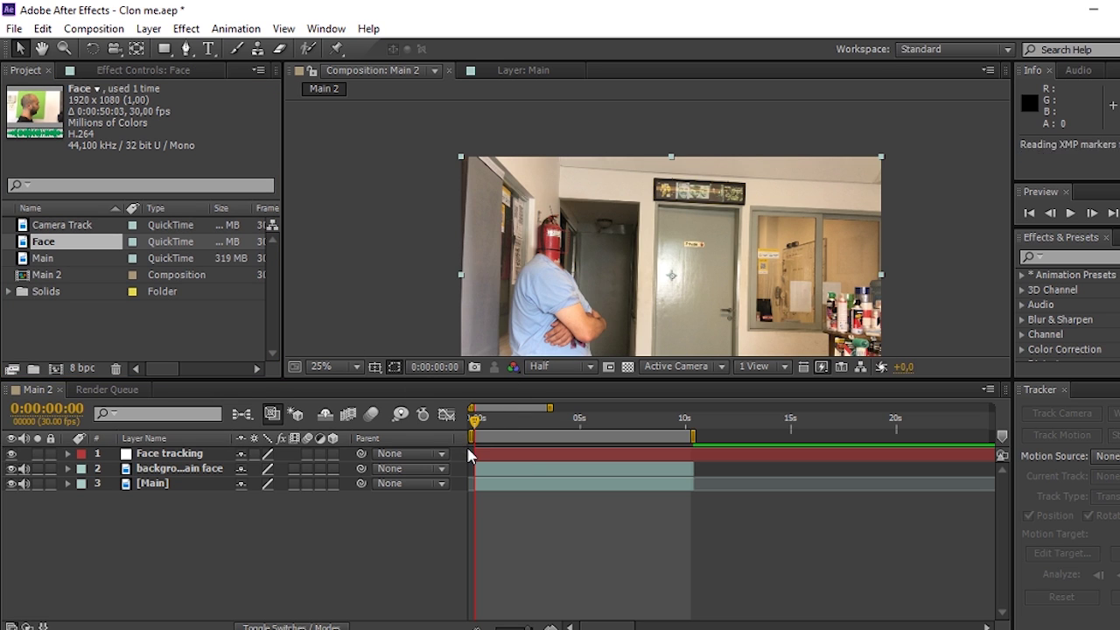
pyautogui.click(185, 48)
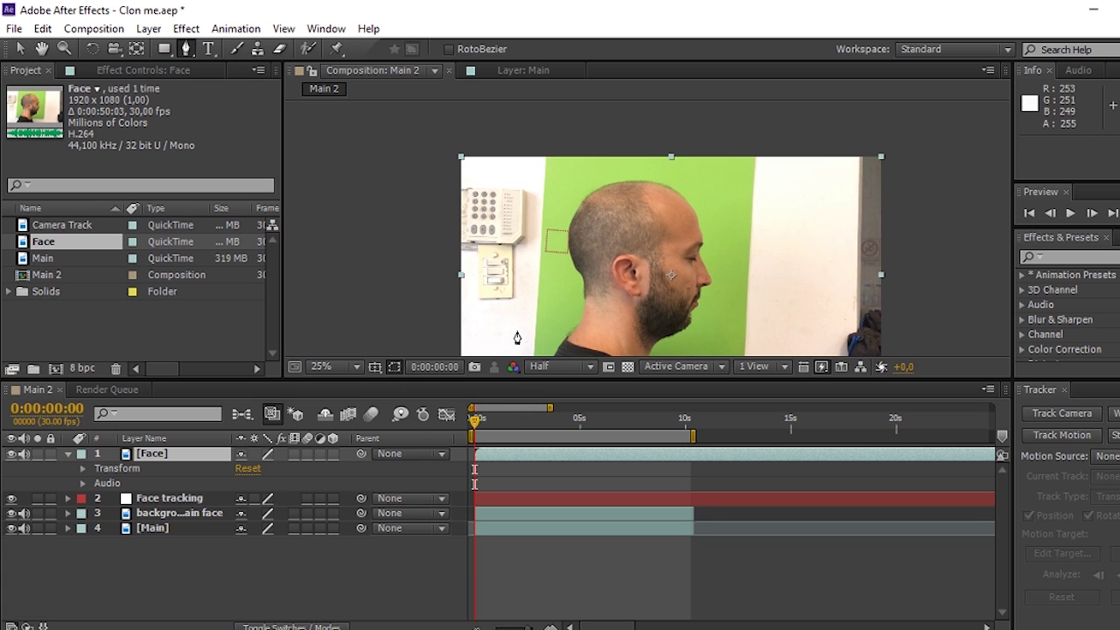
# Start the head mask at the neck and trace it up the back of the head to the crown
pyautogui.scroll(-3, 595, 323)
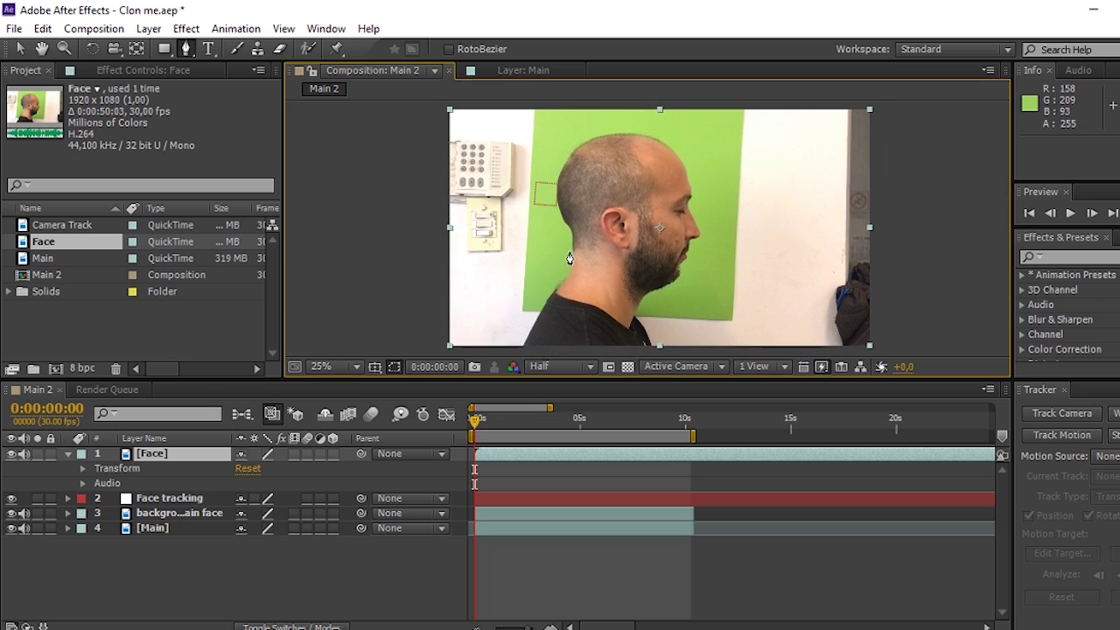
pyautogui.click(641, 312)
pyautogui.click(608, 308)
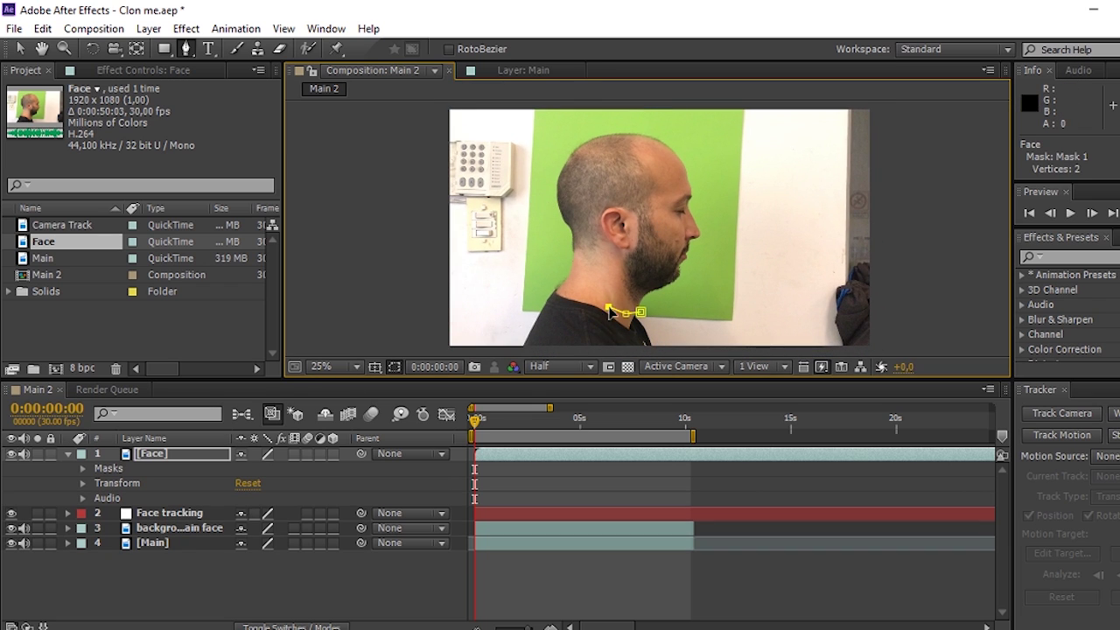
pyautogui.click(585, 297)
pyautogui.click(534, 256)
pyautogui.click(538, 215)
pyautogui.click(544, 159)
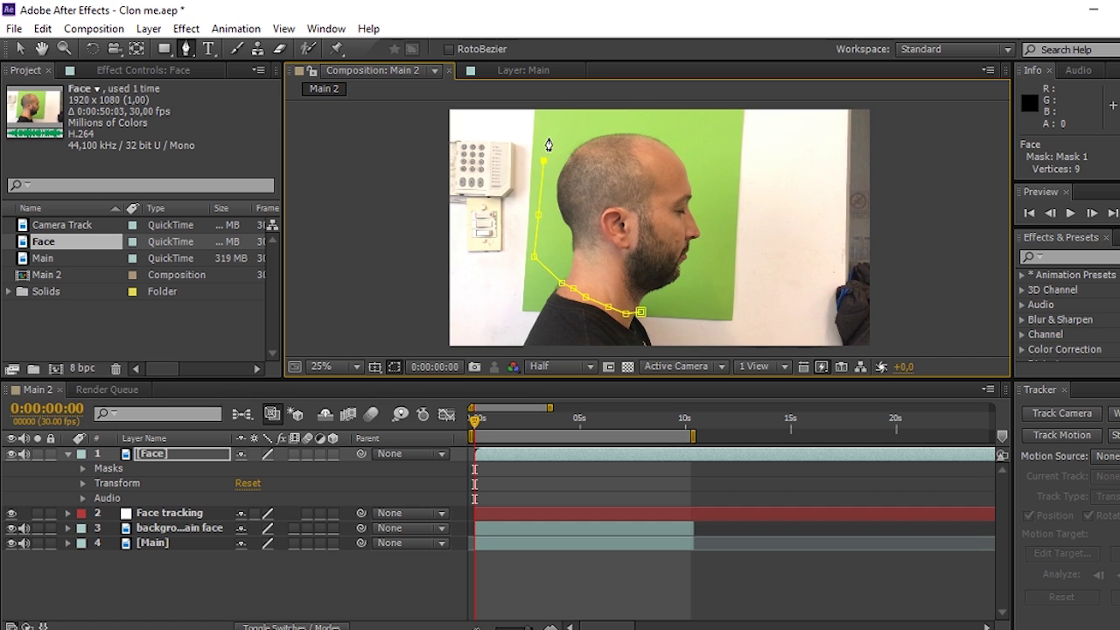
pyautogui.click(572, 120)
# Continue the mask across the scalp and down the face, closing it at the neck
pyautogui.click(668, 113)
pyautogui.click(707, 153)
pyautogui.click(714, 190)
pyautogui.click(721, 235)
pyautogui.click(713, 269)
pyautogui.click(670, 302)
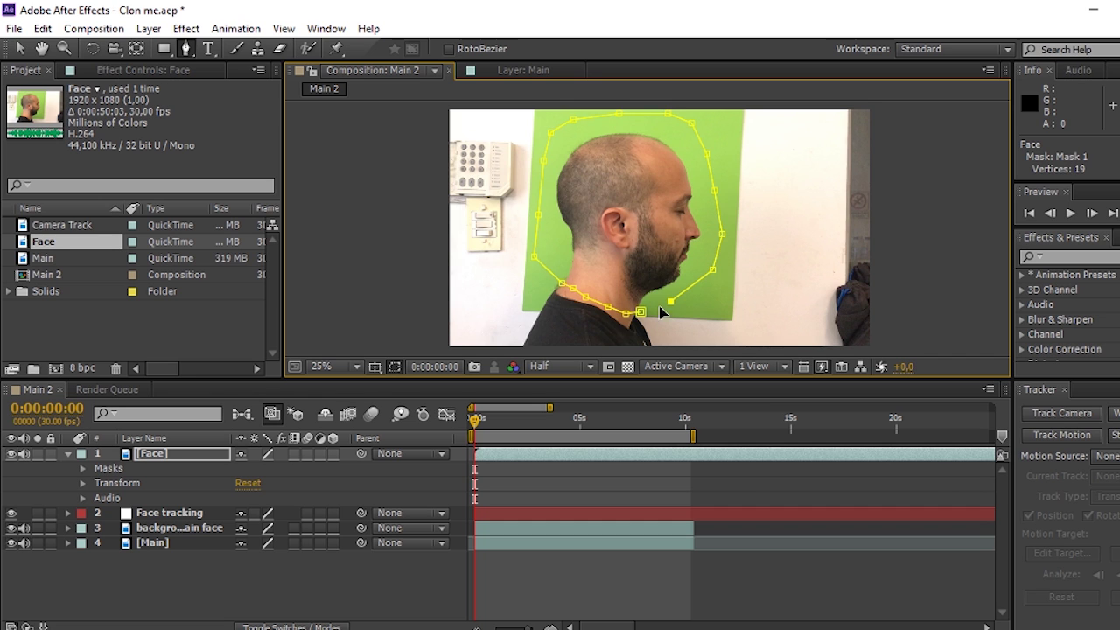
pyautogui.click(641, 313)
pyautogui.click(187, 29)
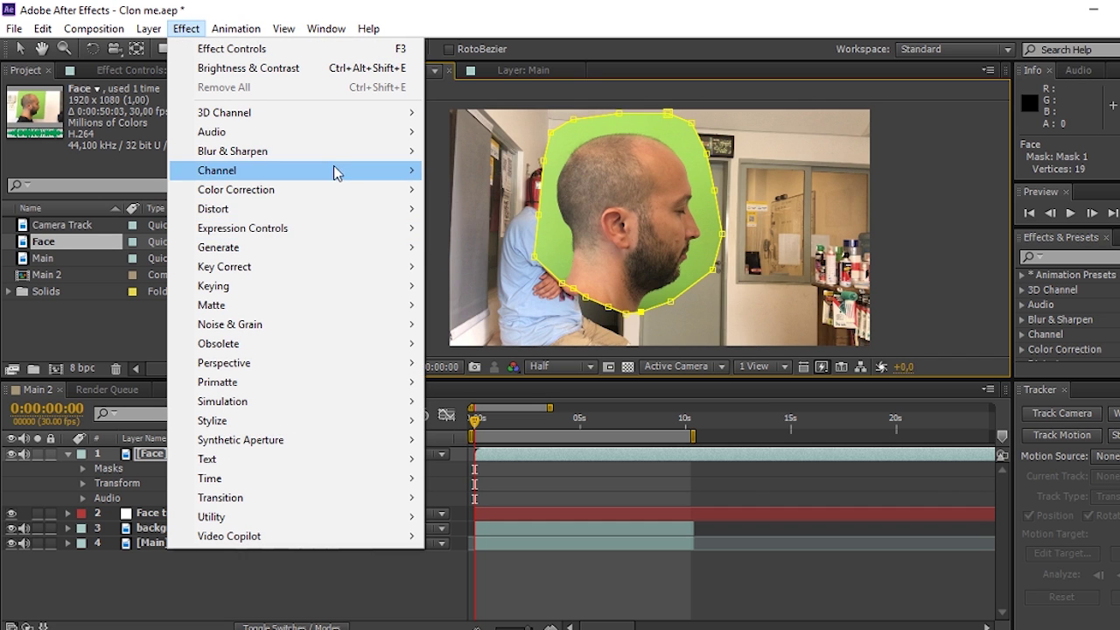
# Apply Keylight to the Face layer and sample the green backdrop as the screen colour
pyautogui.moveTo(355, 285)
pyautogui.click(479, 420)
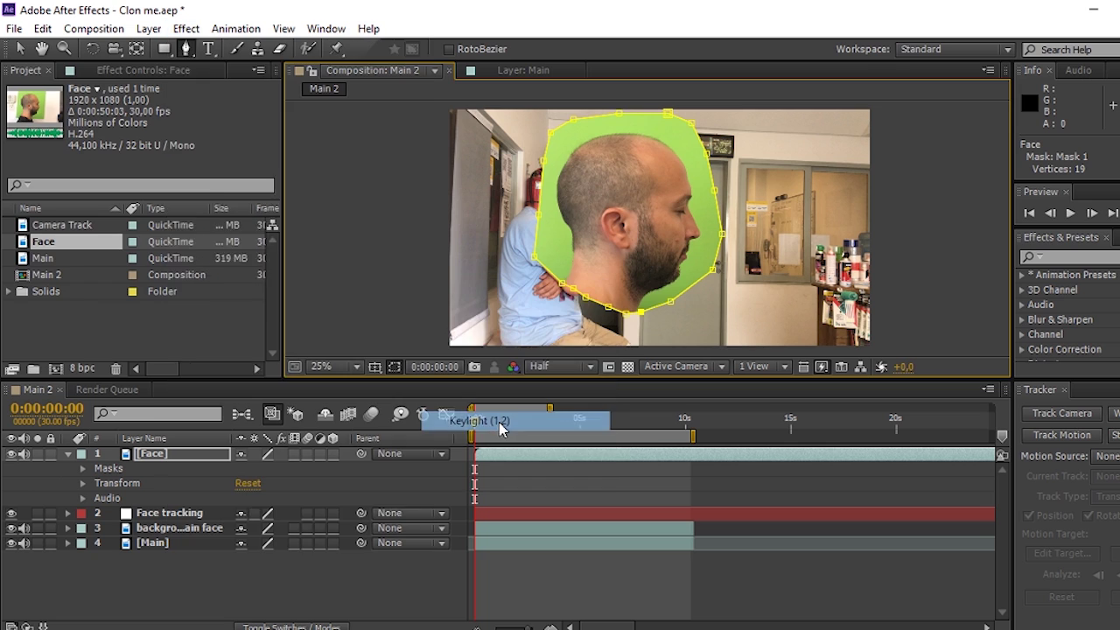
pyautogui.click(186, 214)
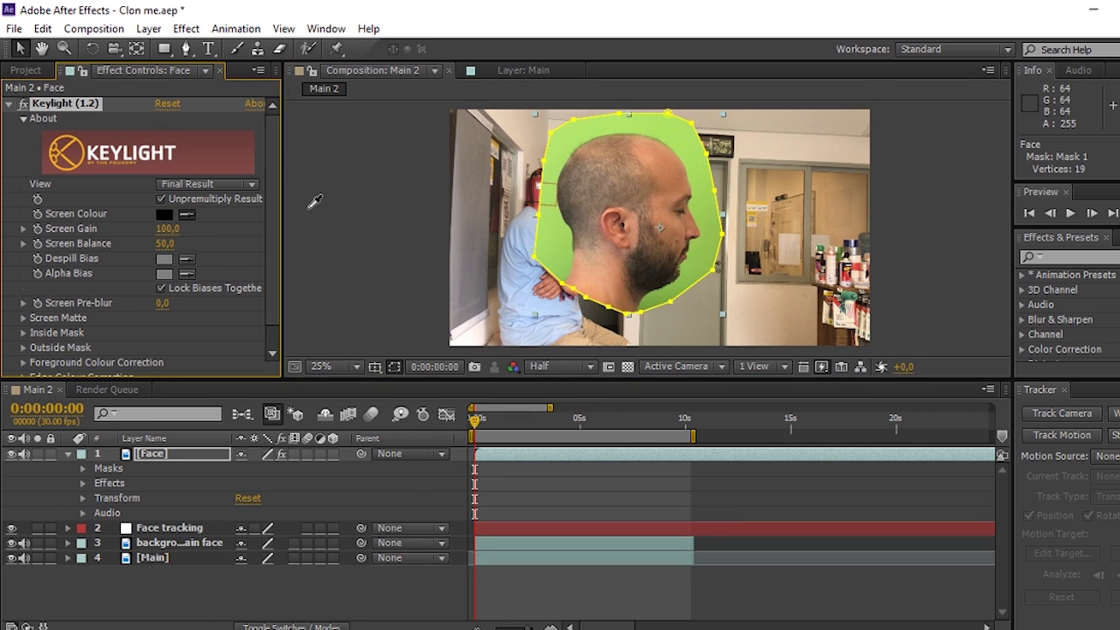
pyautogui.click(627, 128)
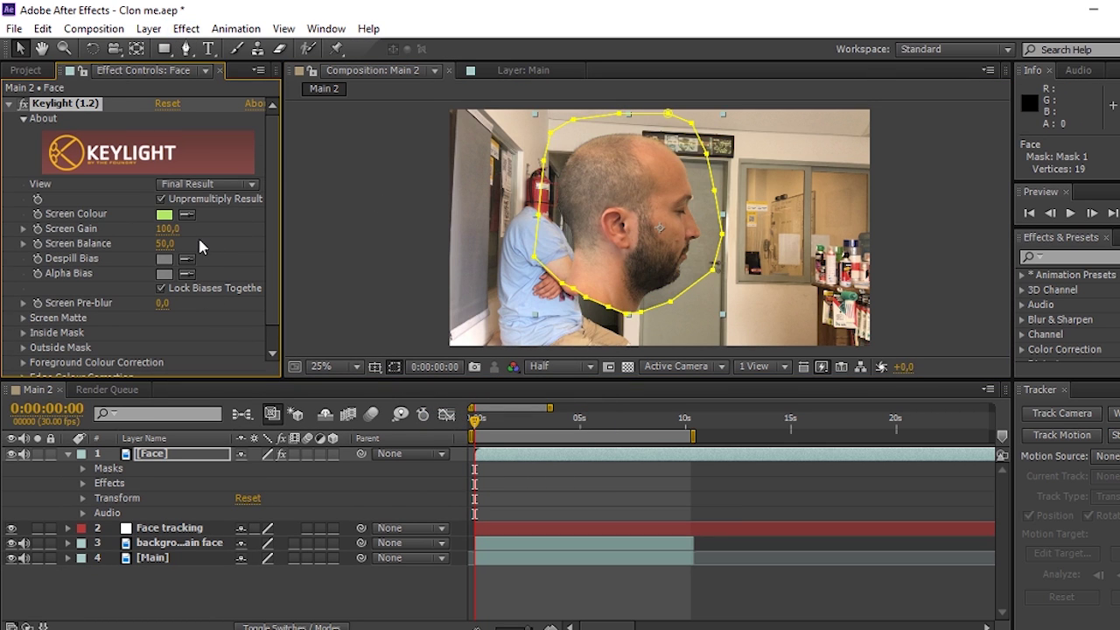
# View the Screen Matte and raise Clip Black to 36 to crush the background
pyautogui.click(249, 188)
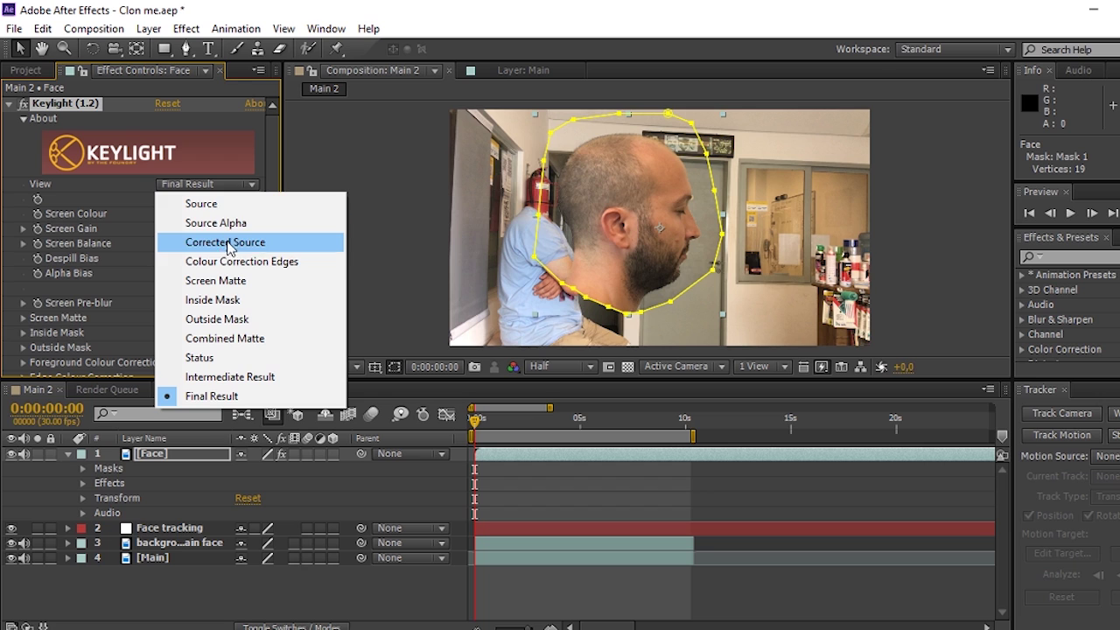
pyautogui.click(232, 285)
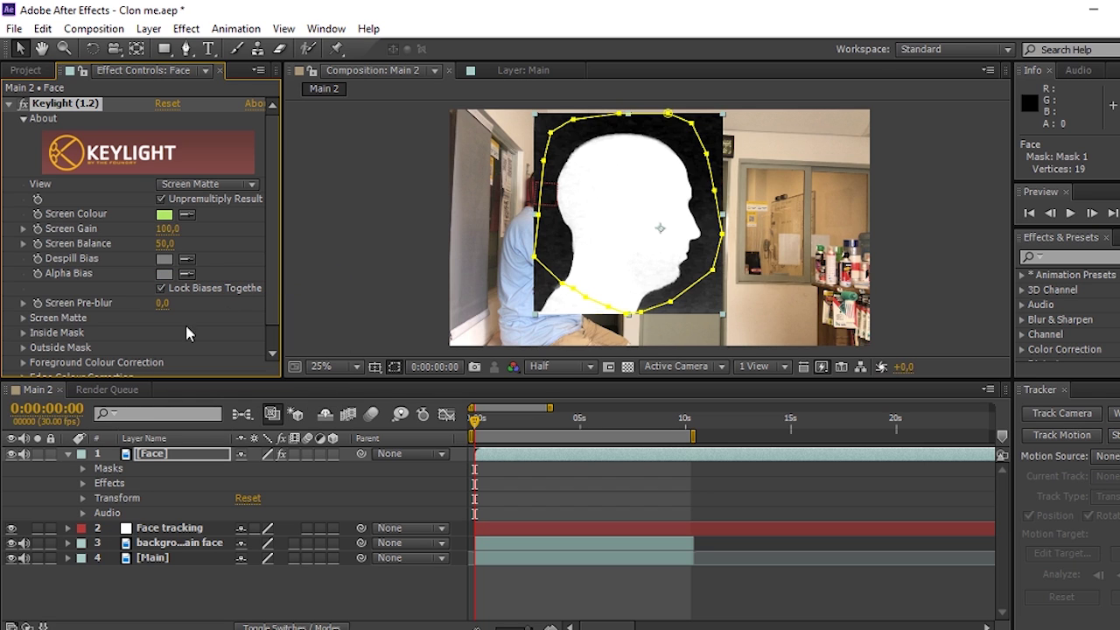
pyautogui.click(23, 318)
pyautogui.scroll(-2, 53, 324)
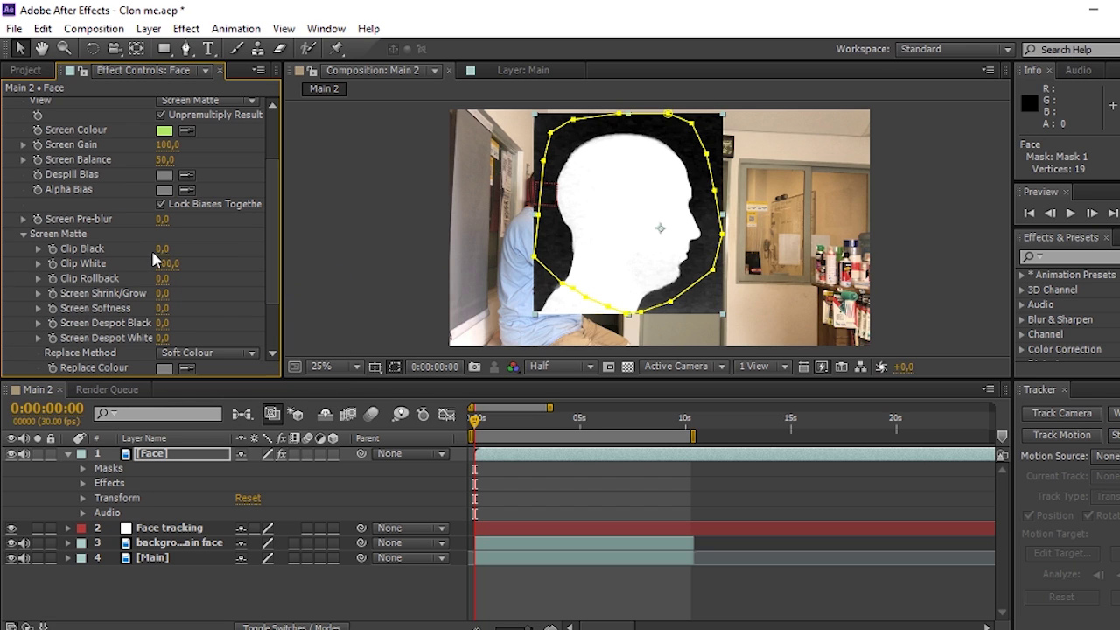
pyautogui.moveTo(163, 248)
pyautogui.mouseDown()
pyautogui.moveTo(183, 248)
pyautogui.moveTo(158, 263)
pyautogui.mouseUp()
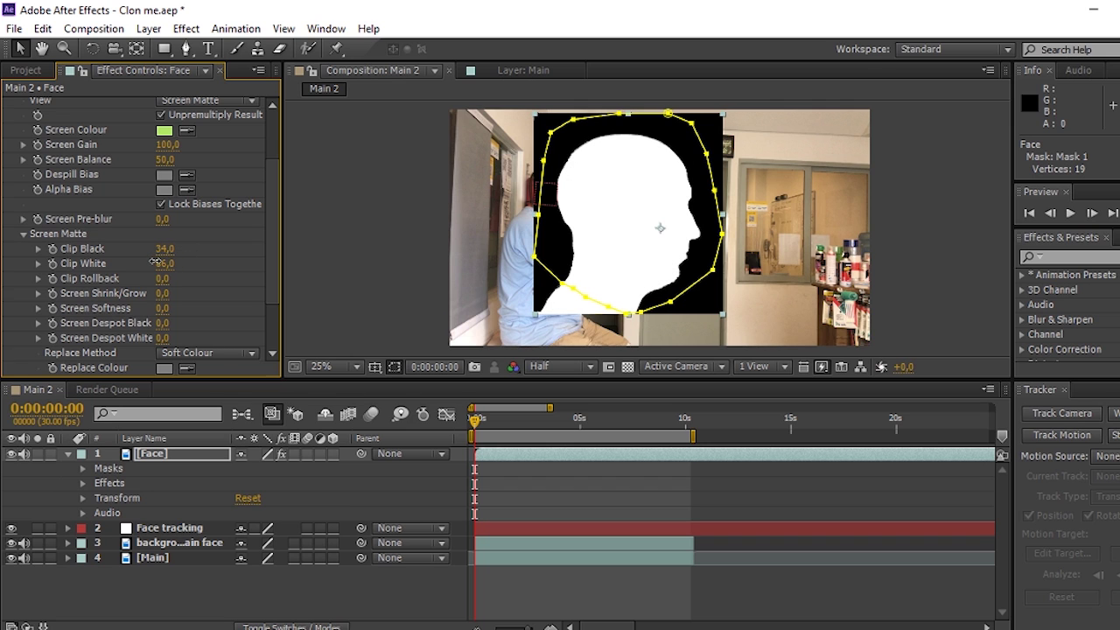
# Return to the Final Result view at full resolution and 50% zoom to inspect the head edges
pyautogui.click(251, 101)
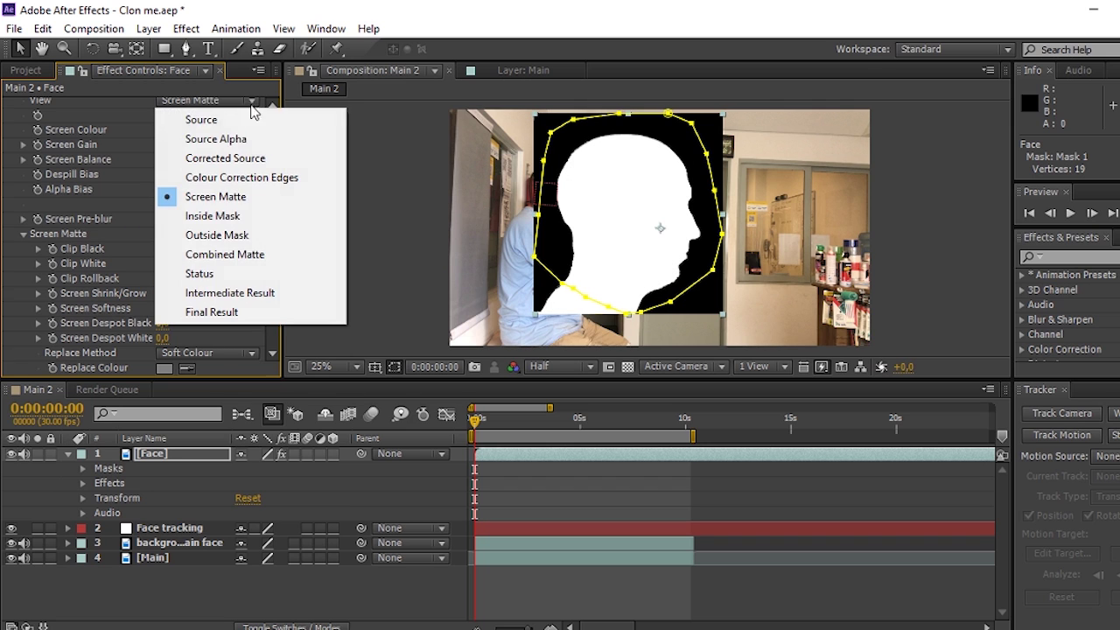
pyautogui.click(210, 310)
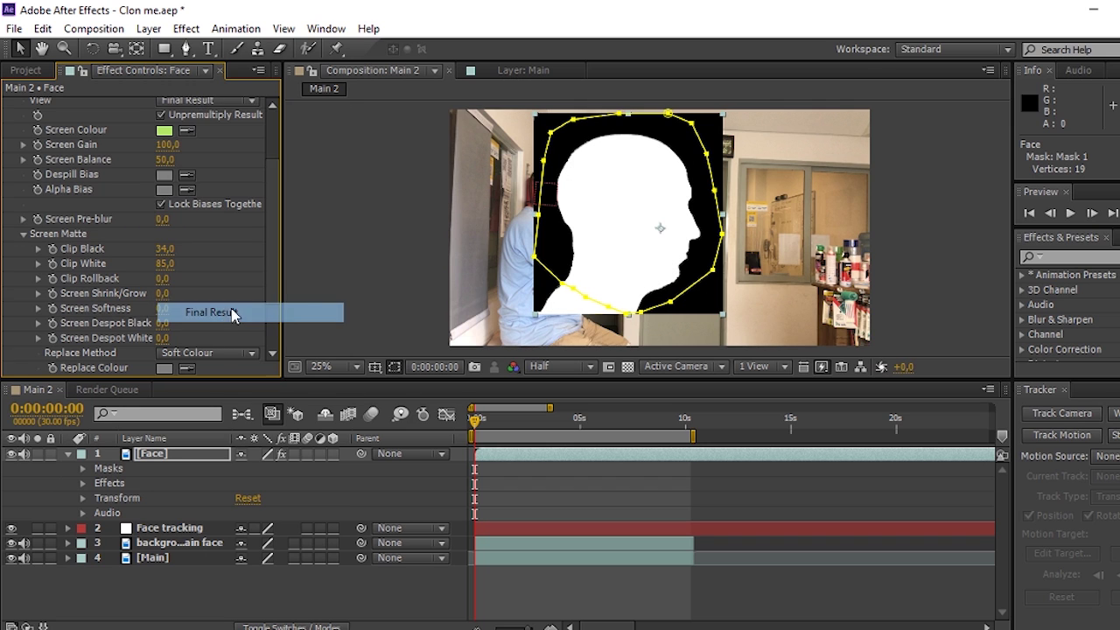
pyautogui.click(555, 367)
pyautogui.click(582, 415)
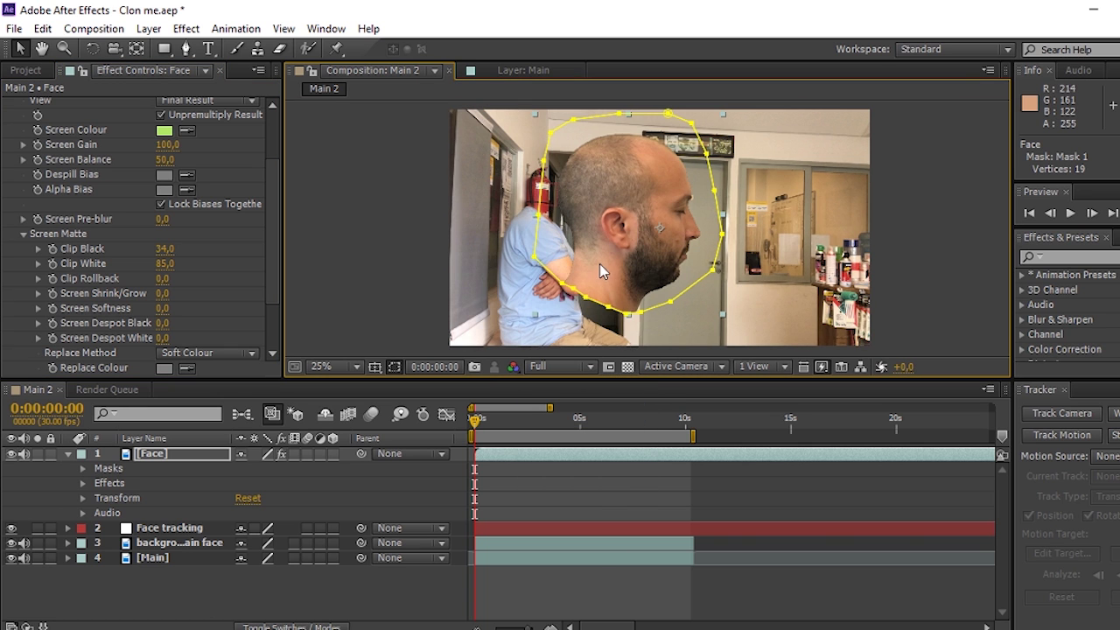
pyautogui.press('.')
pyautogui.moveTo(594, 261); pyautogui.dragTo(386, 176)
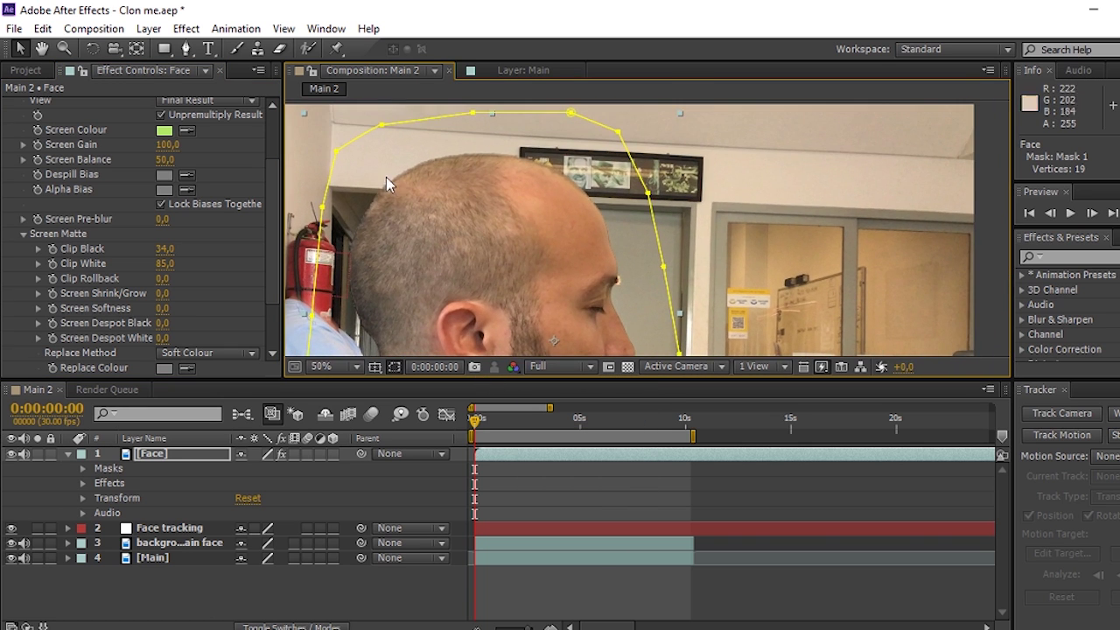
pyautogui.moveTo(400, 272); pyautogui.dragTo(464, 188)
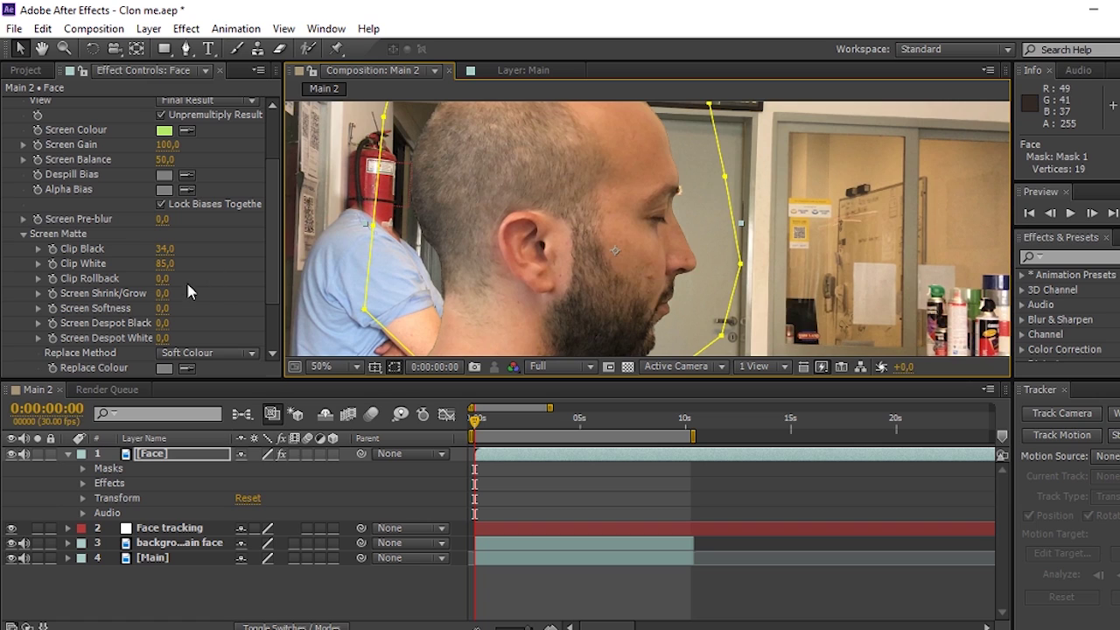
# Set Screen Shrink/Grow to -1, then shrink the matte further to -2
pyautogui.click(162, 293)
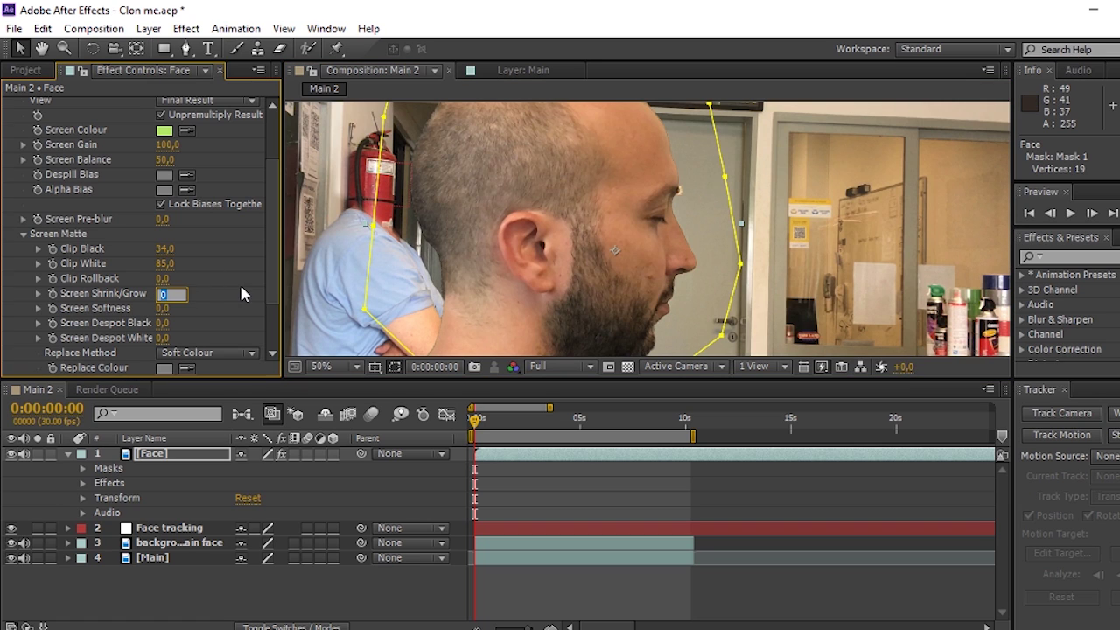
pyautogui.write('-1')
pyautogui.press('Return')
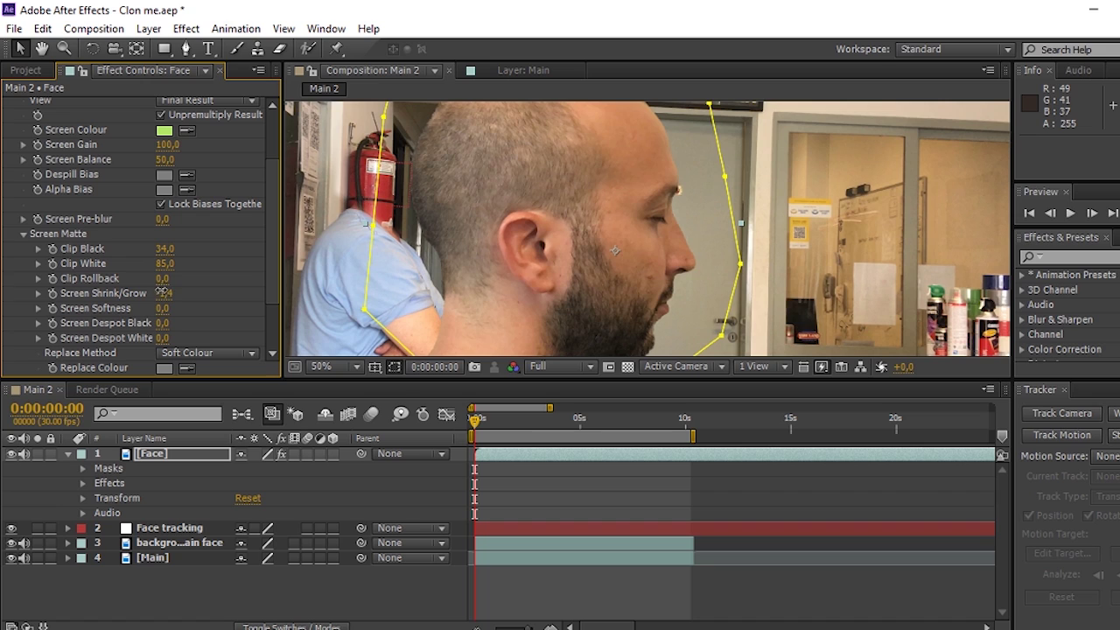
pyautogui.moveTo(158, 291); pyautogui.dragTo(166, 316)
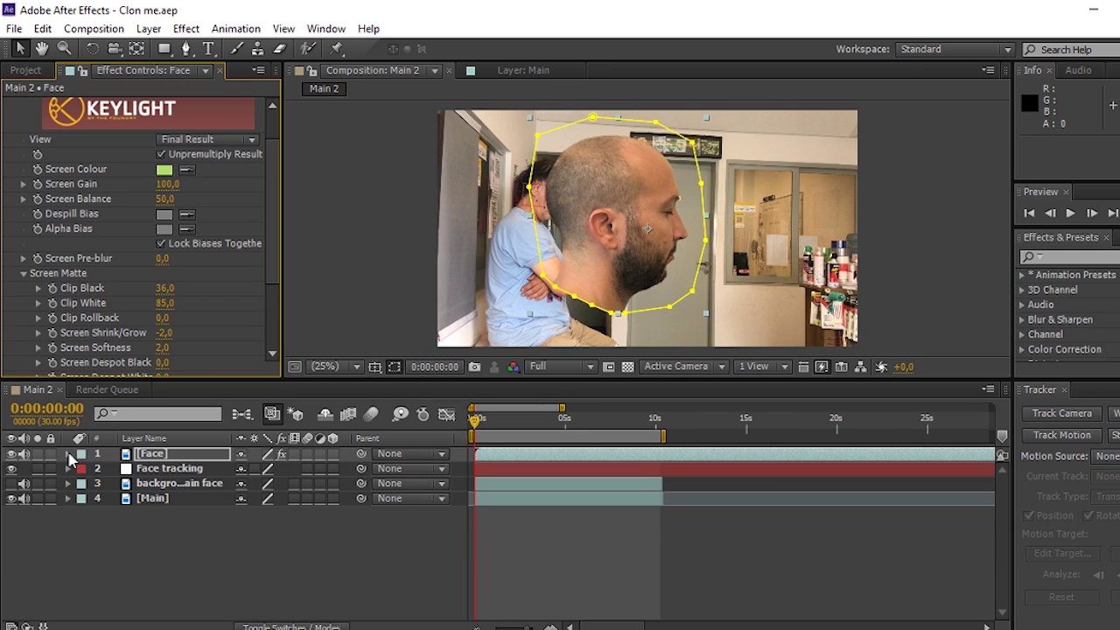
# Scale the Face layer to 40%, move it onto the man's head at 532,356, and rotate it 8°
pyautogui.click(68, 454)
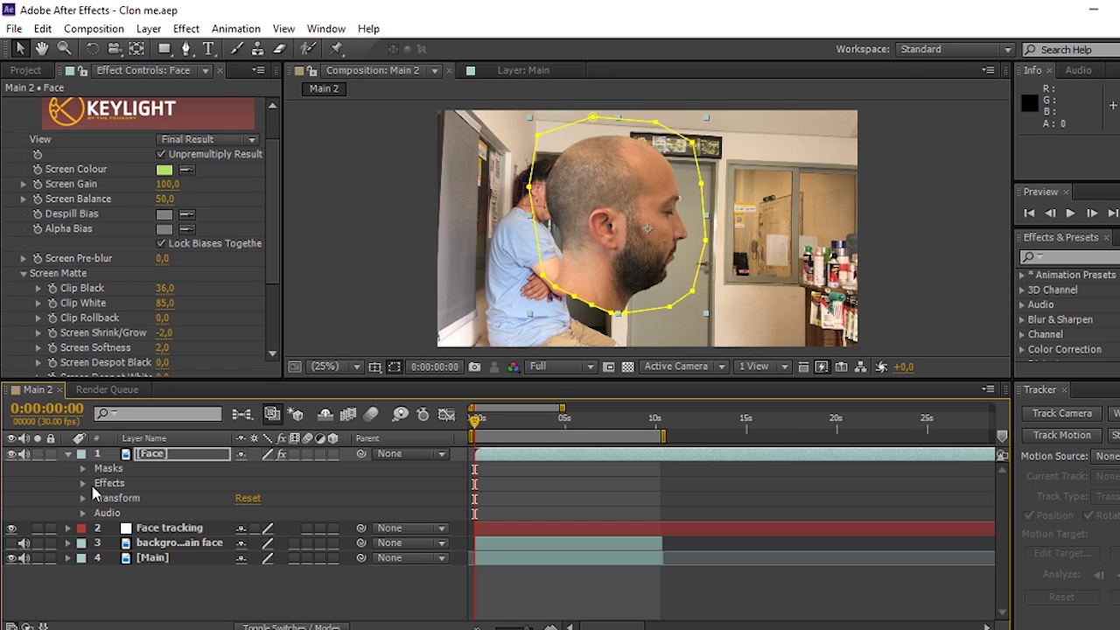
pyautogui.click(83, 498)
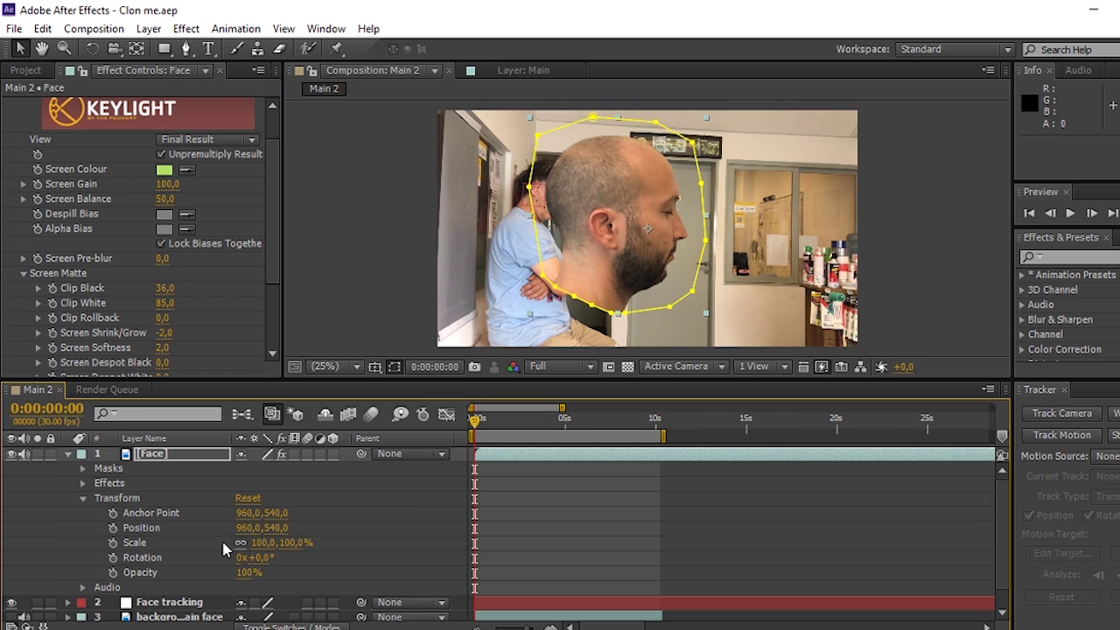
pyautogui.click(253, 543)
pyautogui.write('40')
pyautogui.press('Return')
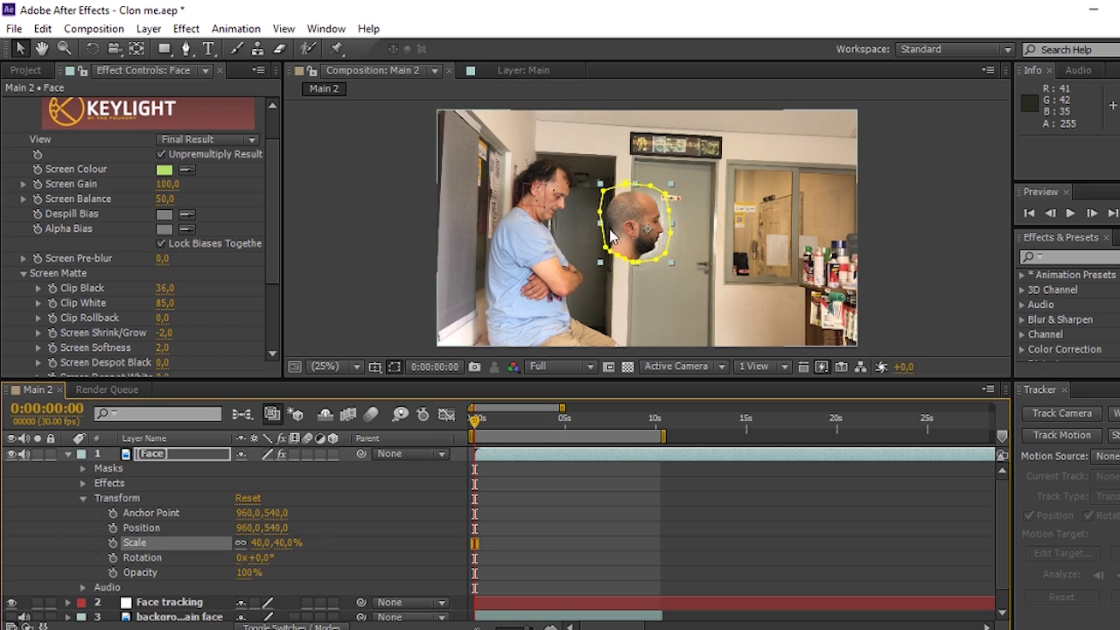
pyautogui.moveTo(637, 211); pyautogui.dragTo(553, 177)
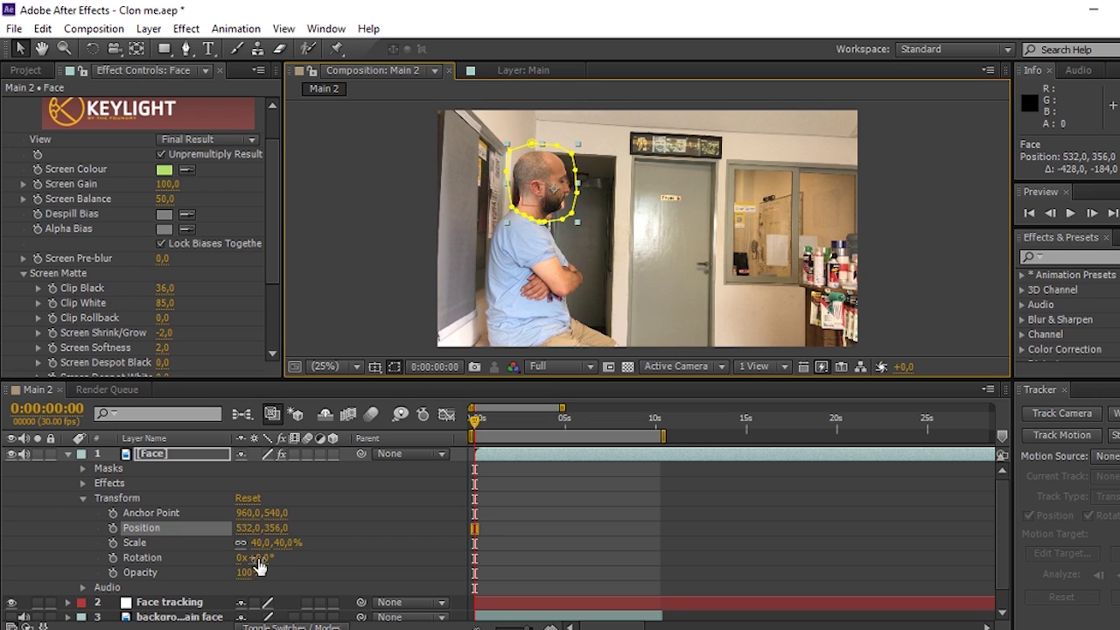
pyautogui.moveTo(263, 557); pyautogui.dragTo(267, 557)
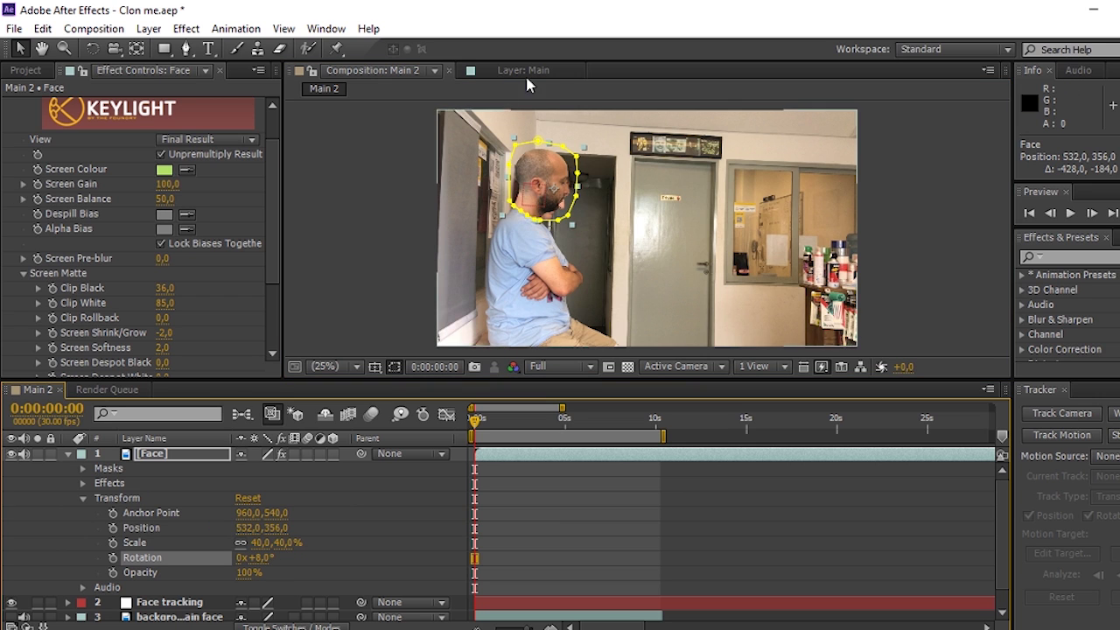
pyautogui.scroll(2, 530, 223)
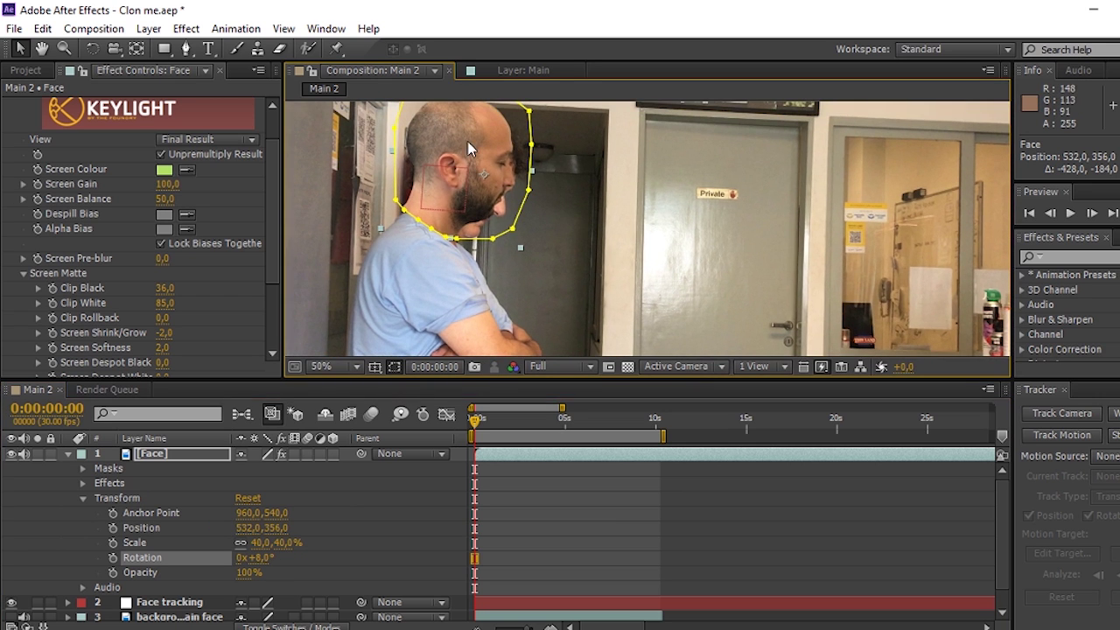
# Nudge the Face layer to Position 542,372 and view it at 100% zoom
pyautogui.moveTo(463, 138); pyautogui.dragTo(467, 145)
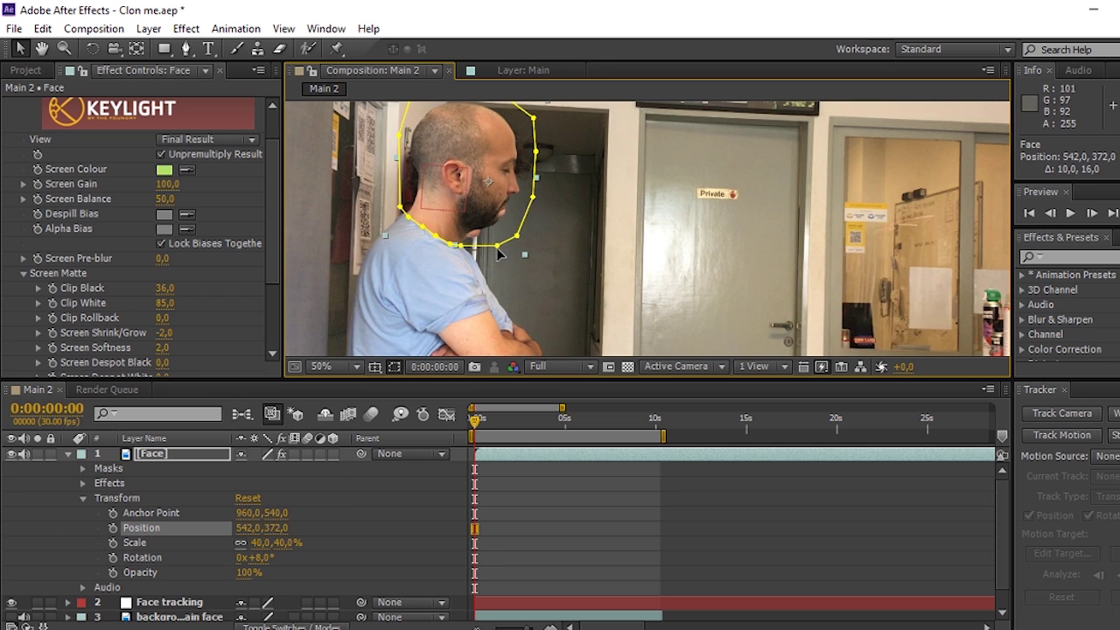
pyautogui.press('.')
pyautogui.moveTo(496, 255); pyautogui.dragTo(745, 272)
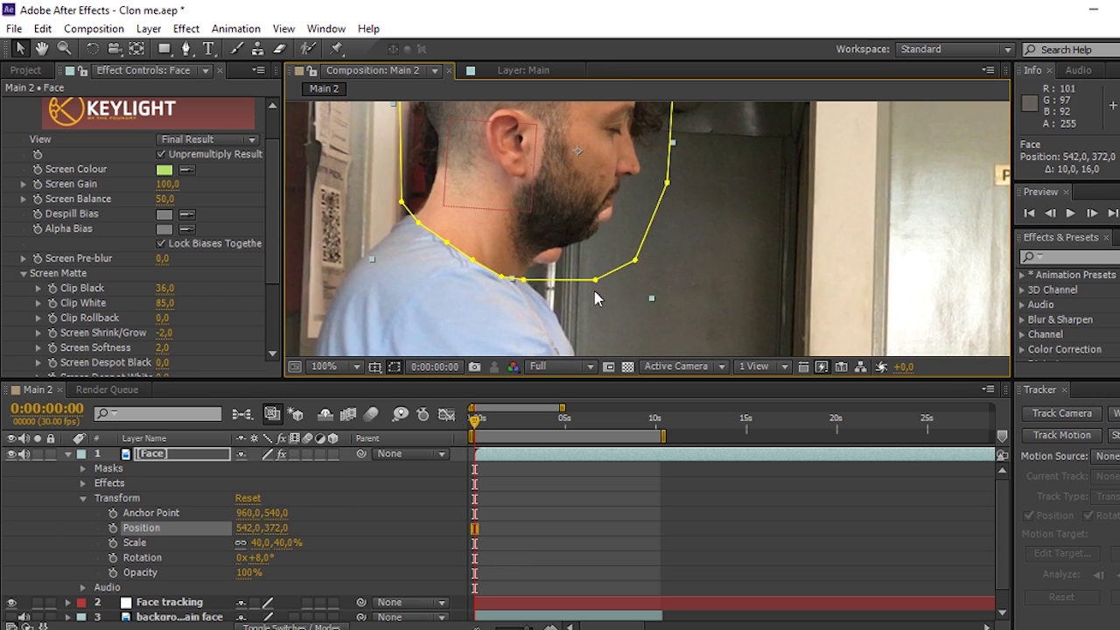
pyautogui.click(68, 453)
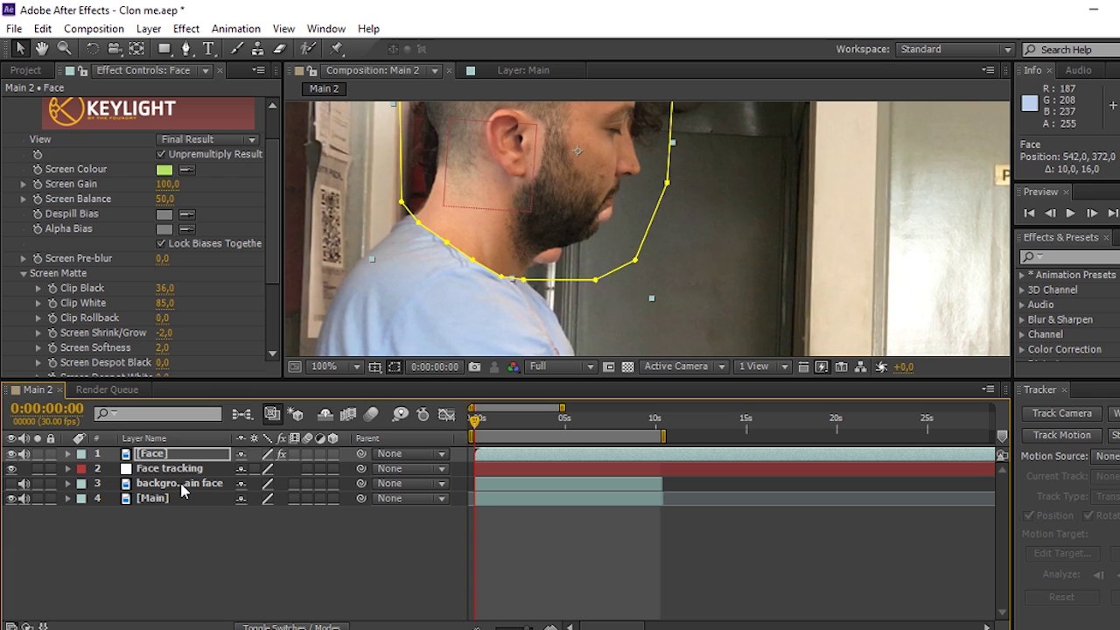
# Drag the mask's neck points up so the neck line follows the collar
pyautogui.moveTo(418, 222); pyautogui.dragTo(456, 224)
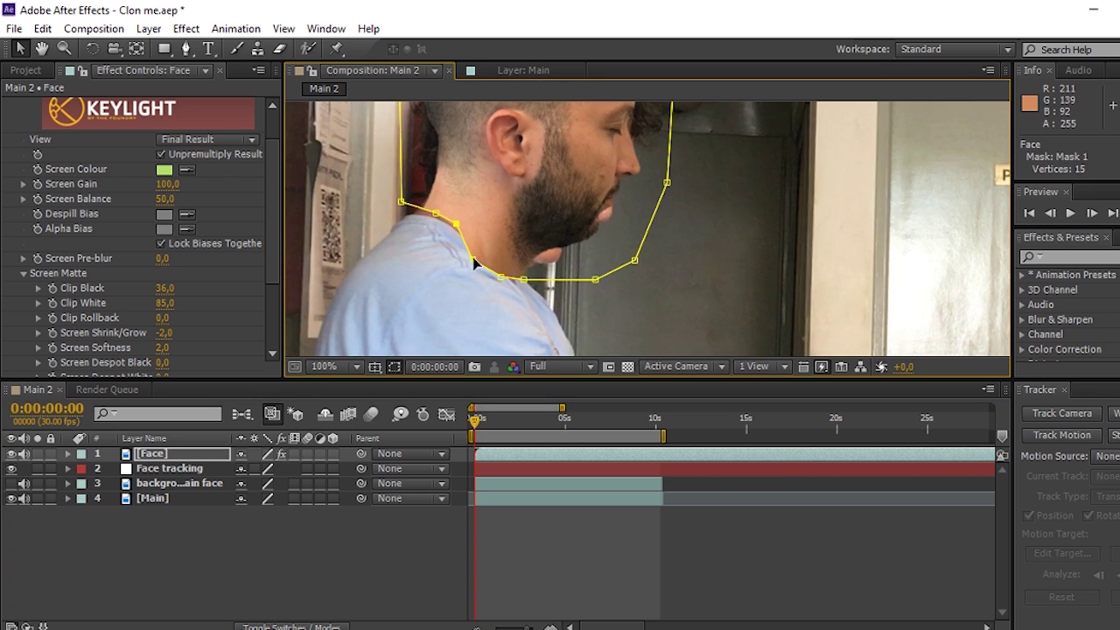
pyautogui.moveTo(473, 260)
pyautogui.mouseDown()
pyautogui.moveTo(479, 243)
pyautogui.moveTo(510, 277)
pyautogui.mouseUp()
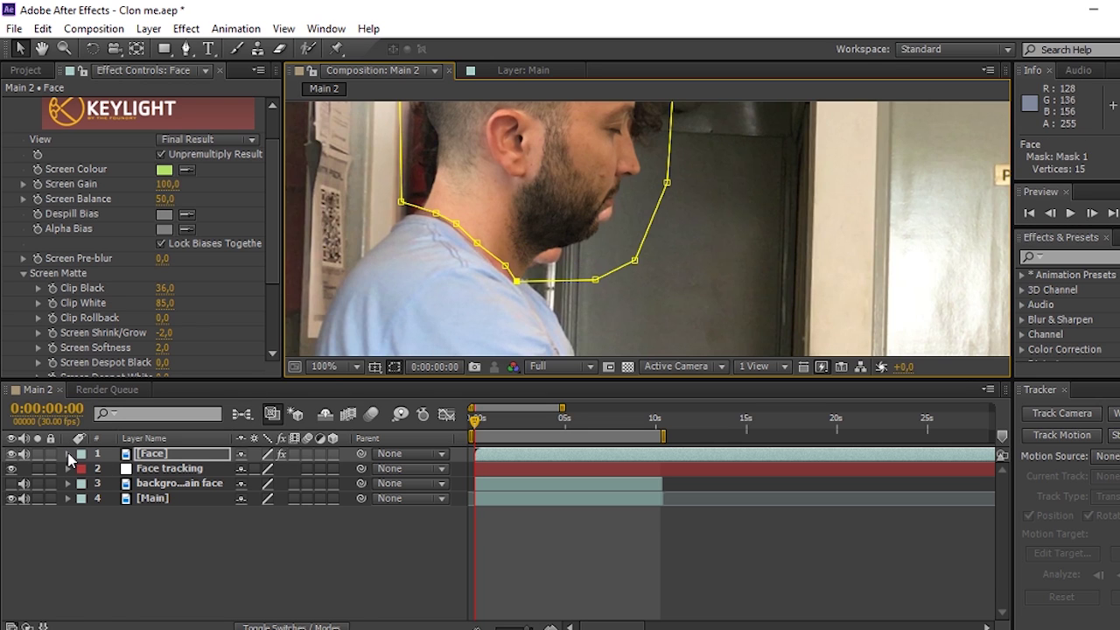
pyautogui.click(69, 454)
# At half resolution and 200% zoom, move a neck mask point up and to the right
pyautogui.click(592, 368)
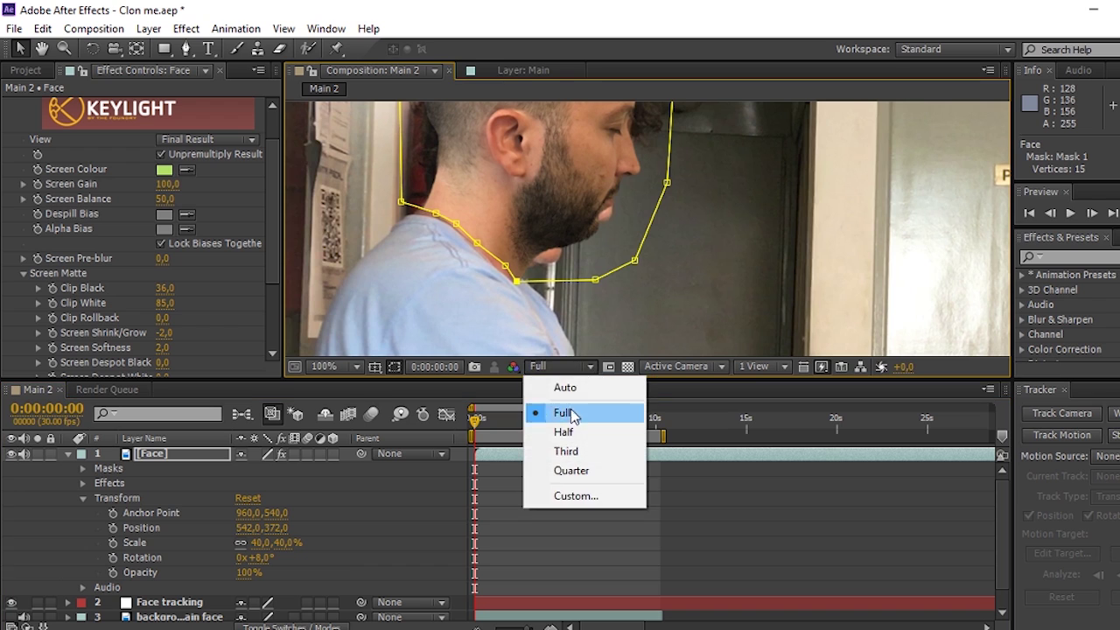
pyautogui.click(563, 498)
pyautogui.press('.')
pyautogui.moveTo(468, 282); pyautogui.dragTo(745, 272)
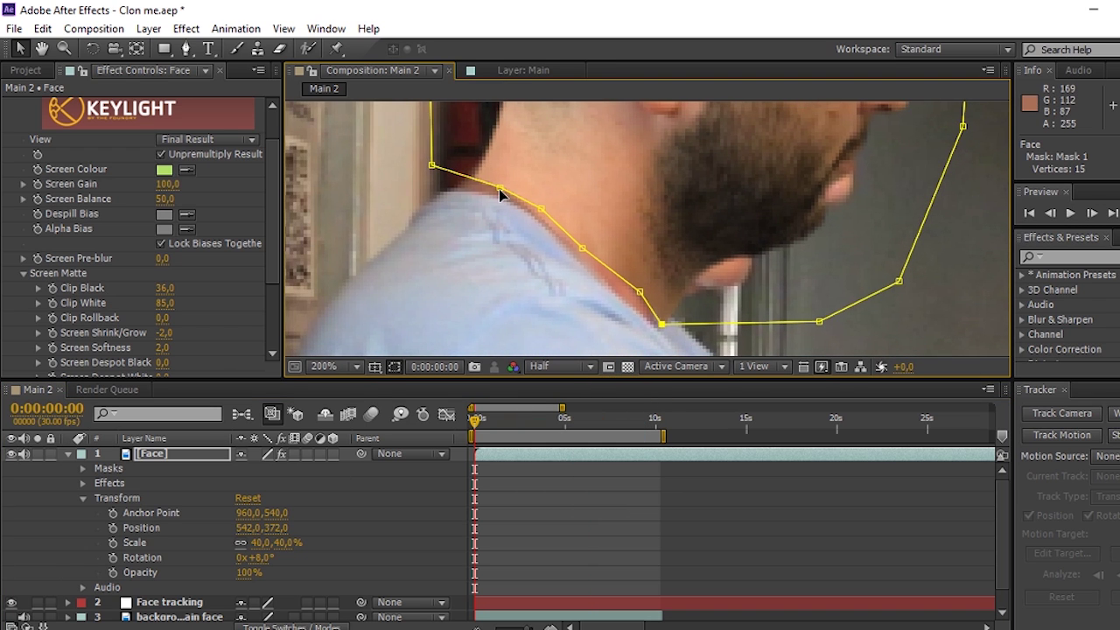
pyautogui.moveTo(499, 187); pyautogui.dragTo(507, 179)
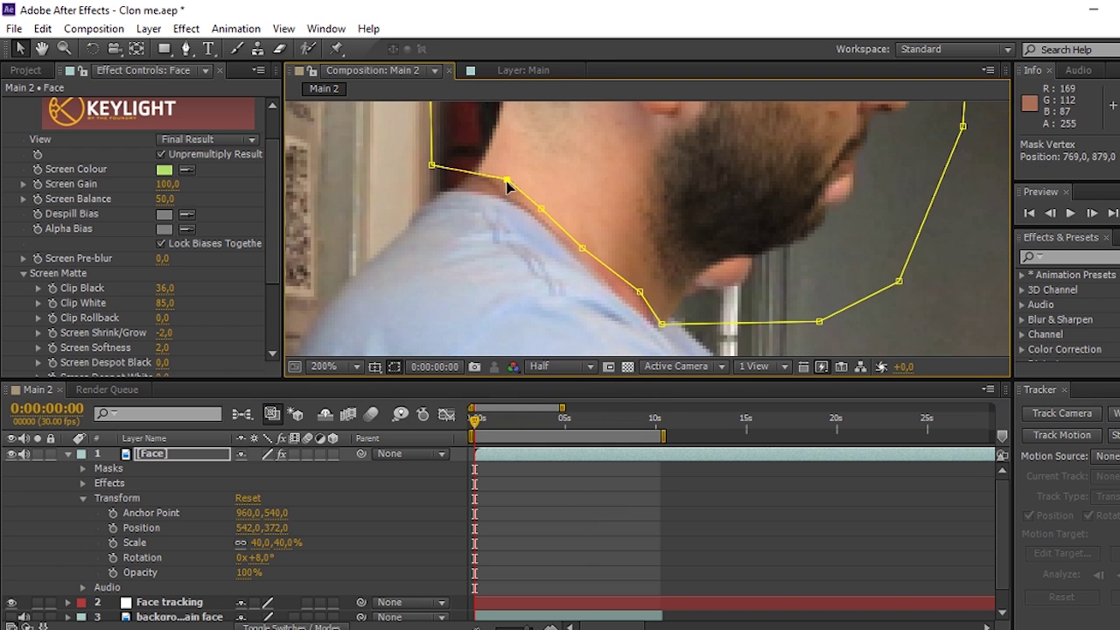
# Increase Mask 1's feather to 34 pixels to soften the pasted head's edges
pyautogui.click(84, 499)
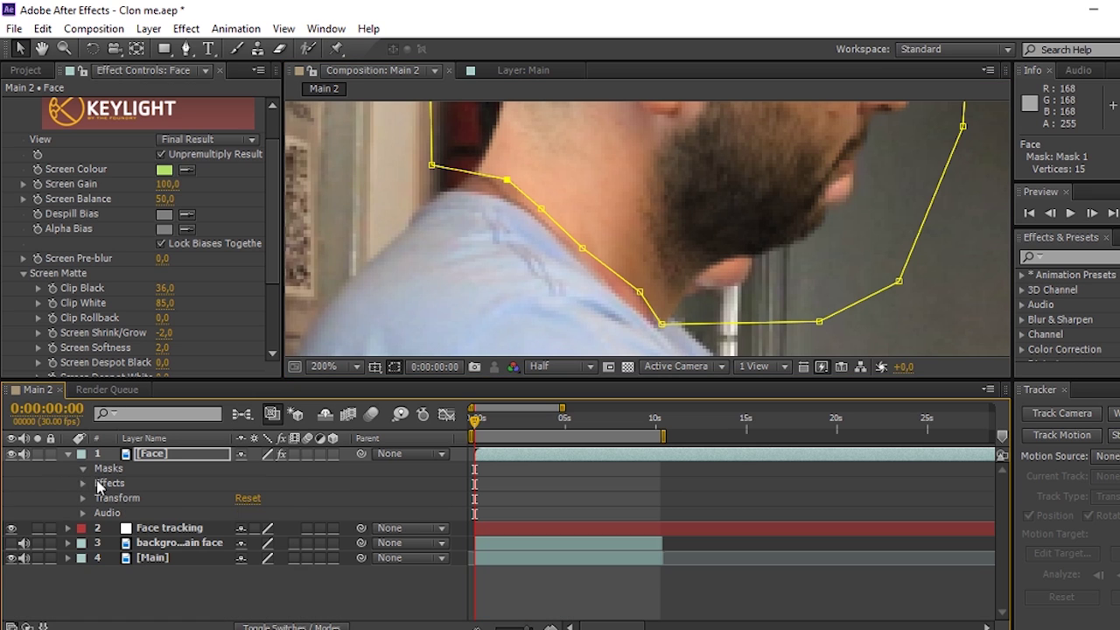
pyautogui.click(98, 484)
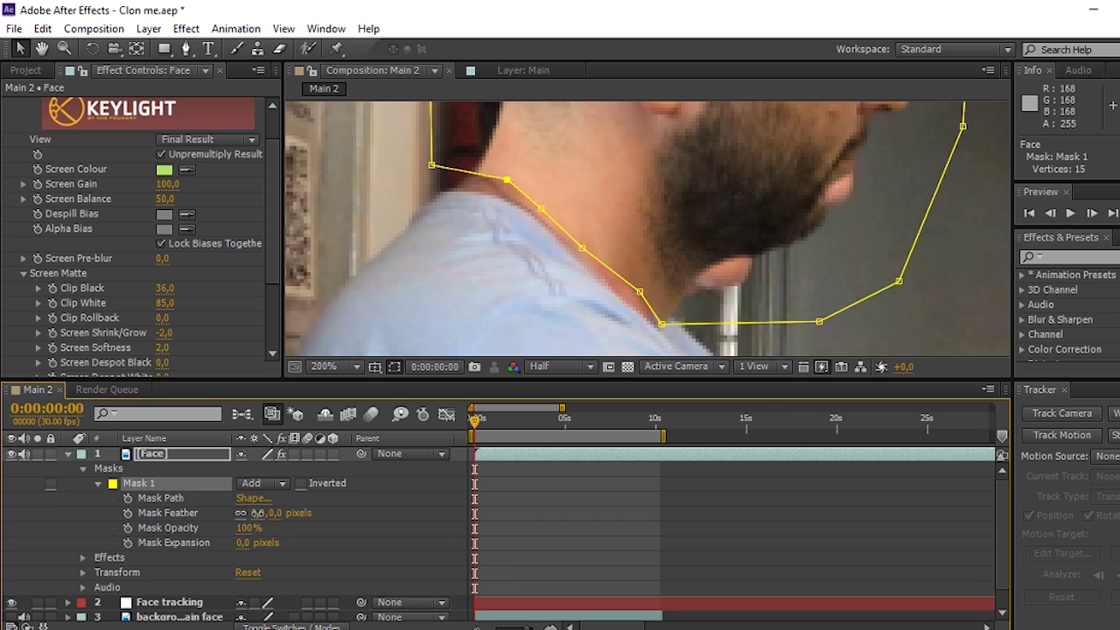
pyautogui.moveTo(257, 514); pyautogui.dragTo(268, 513)
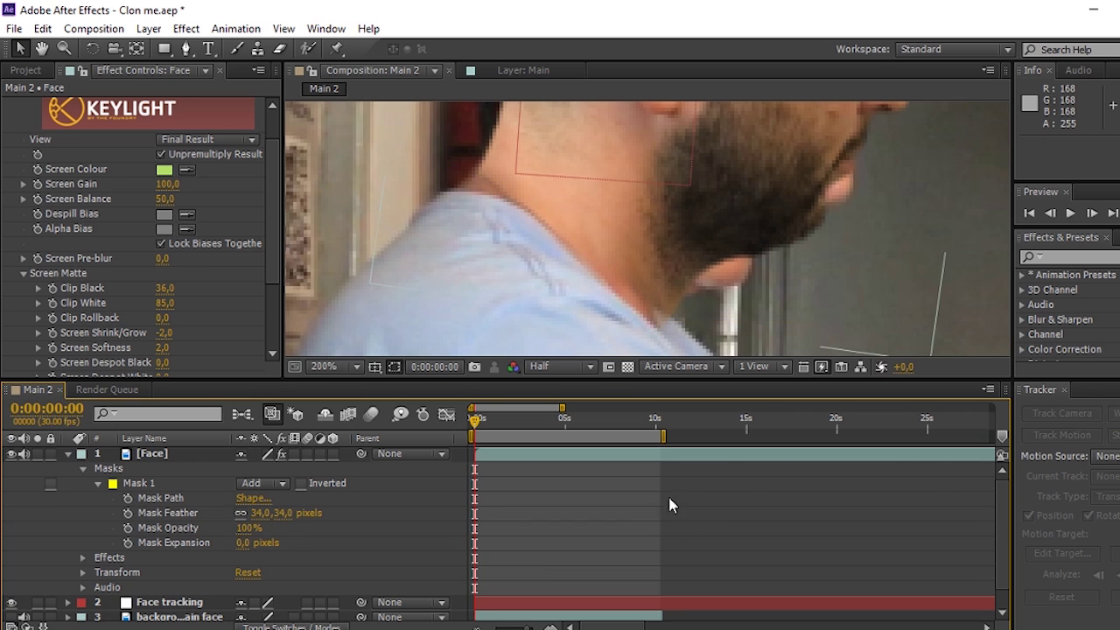
pyautogui.scroll(-1, 595, 275)
# Nudge the Face layer slightly left and down, then deselect it and zoom the view out
pyautogui.click(596, 275)
pyautogui.moveTo(590, 274); pyautogui.dragTo(588, 279)
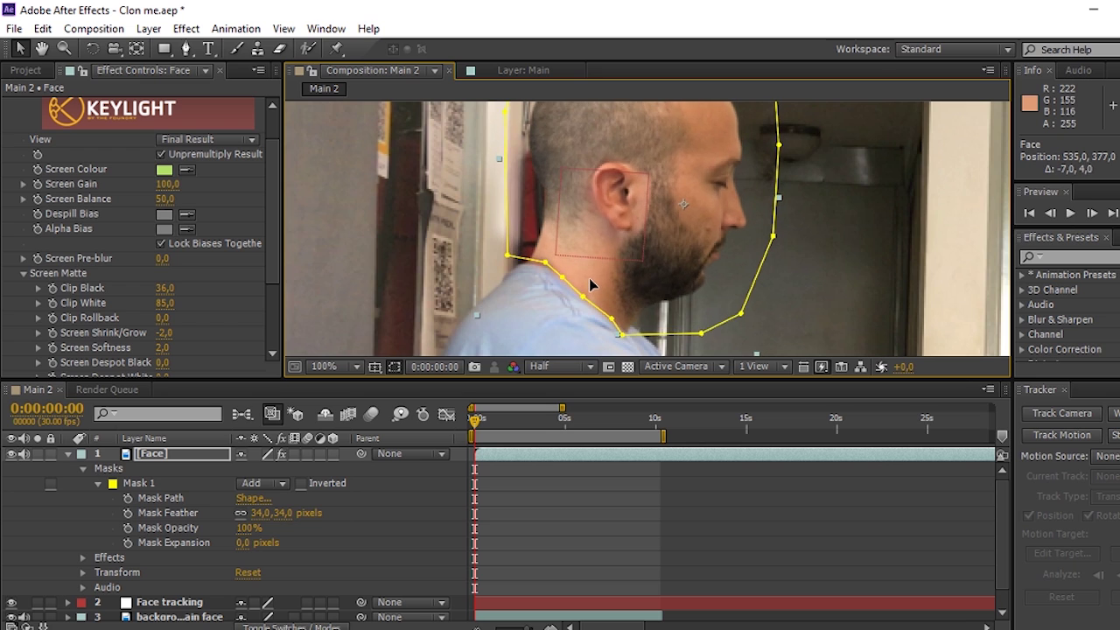
pyautogui.click(528, 262)
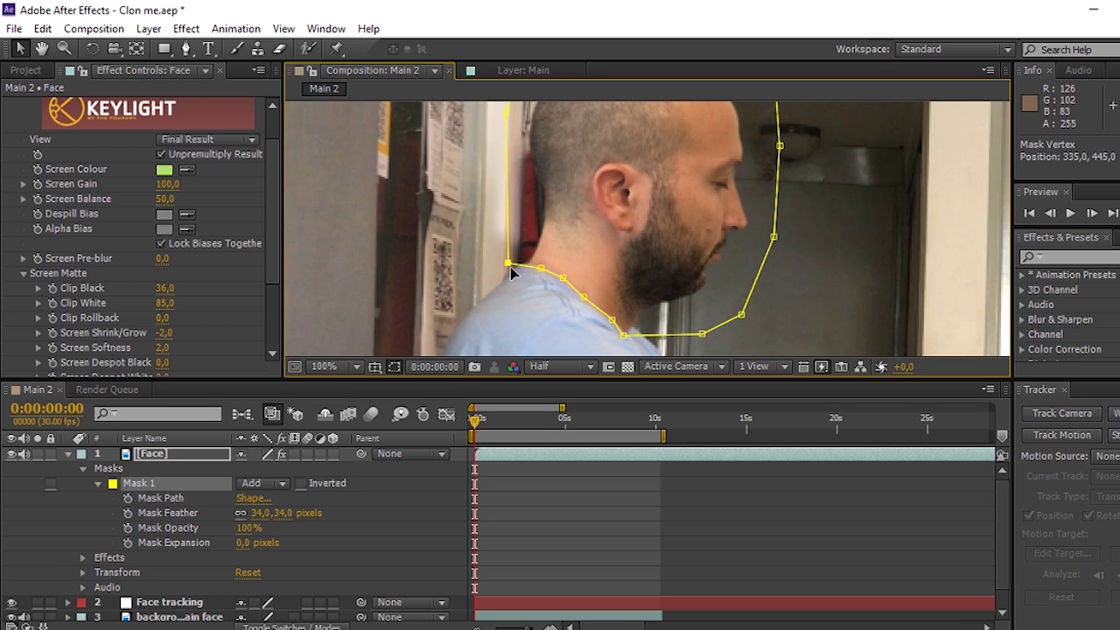
pyautogui.click(688, 529)
pyautogui.scroll(-1, 757, 264)
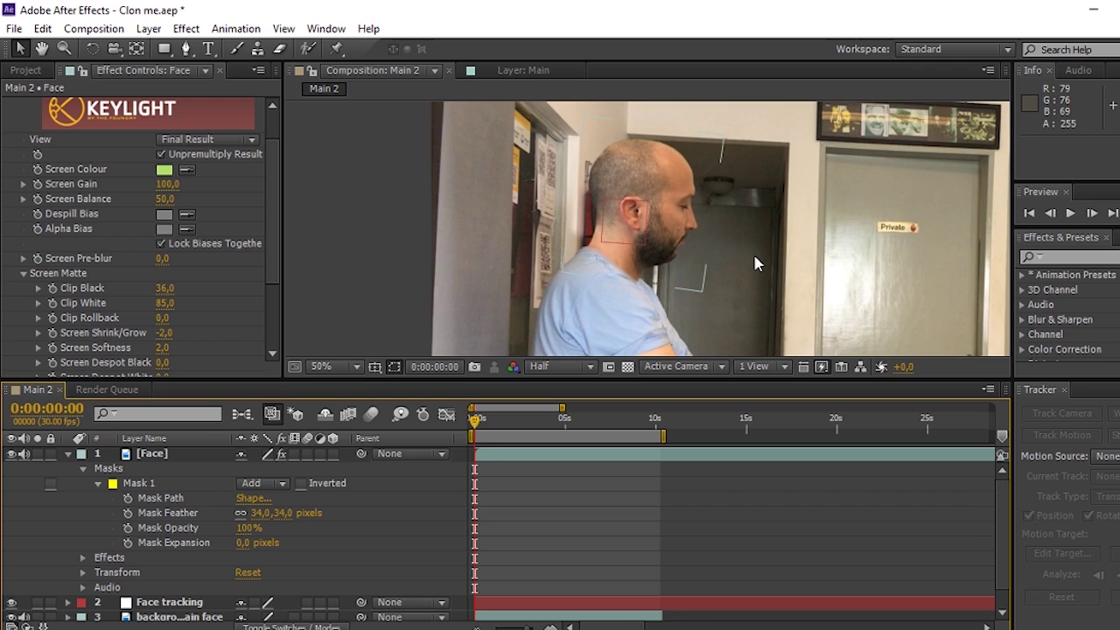
pyautogui.scroll(-1, 757, 263)
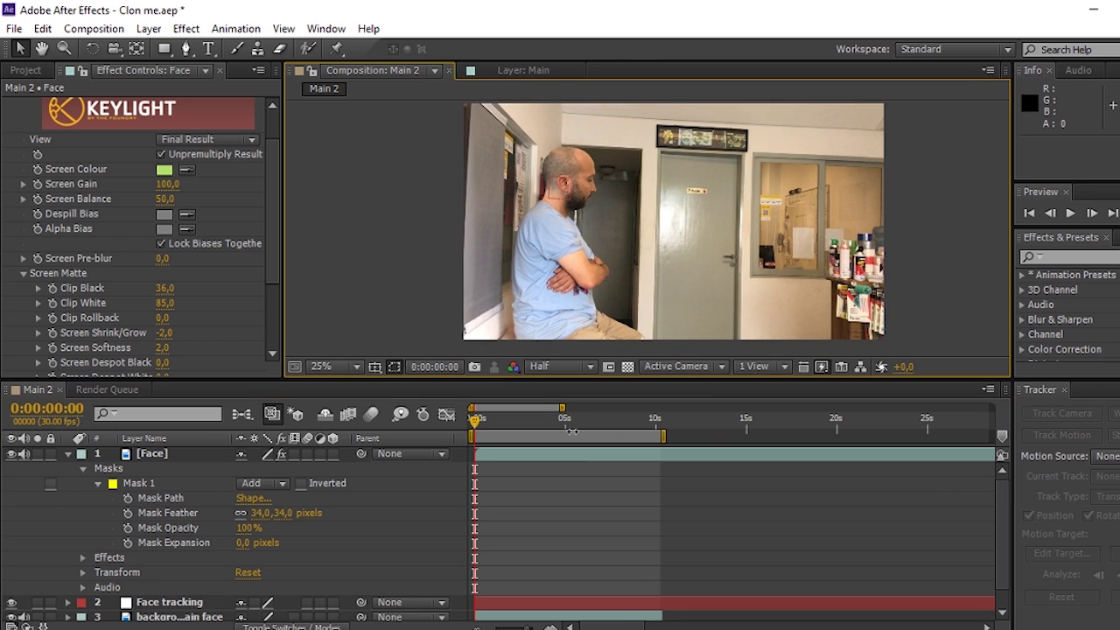
# Parent the Face layer to Face tracking and play back to check that it follows the motion
pyautogui.hotkey('ctrl', '`')
pyautogui.moveTo(362, 456)
pyautogui.mouseDown()
pyautogui.moveTo(160, 476)
pyautogui.moveTo(167, 470)
pyautogui.mouseUp()
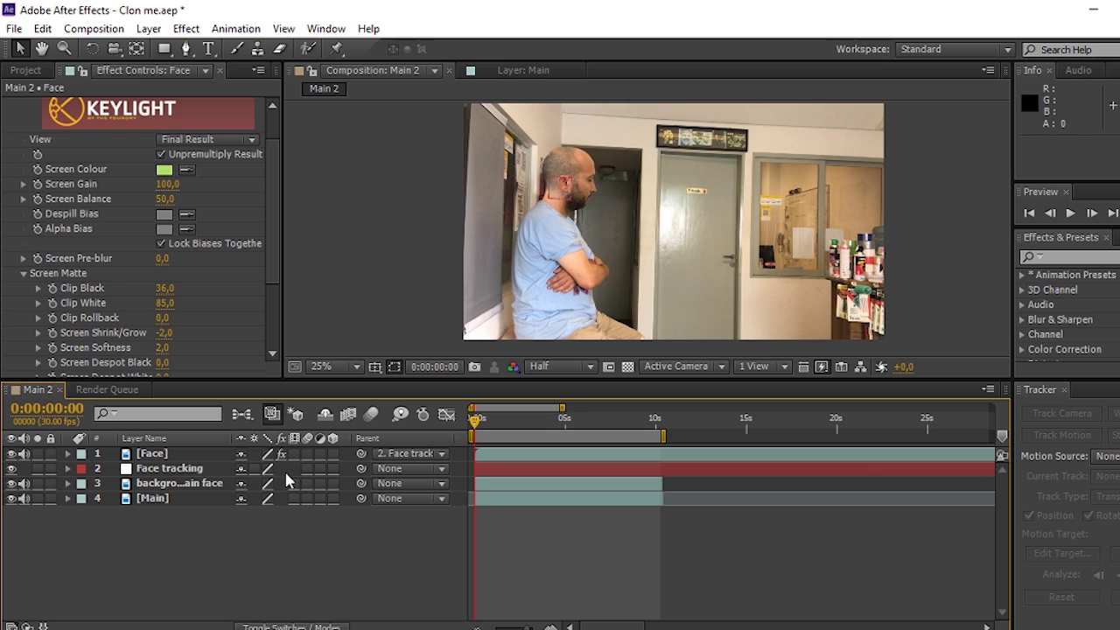
pyautogui.press('space')
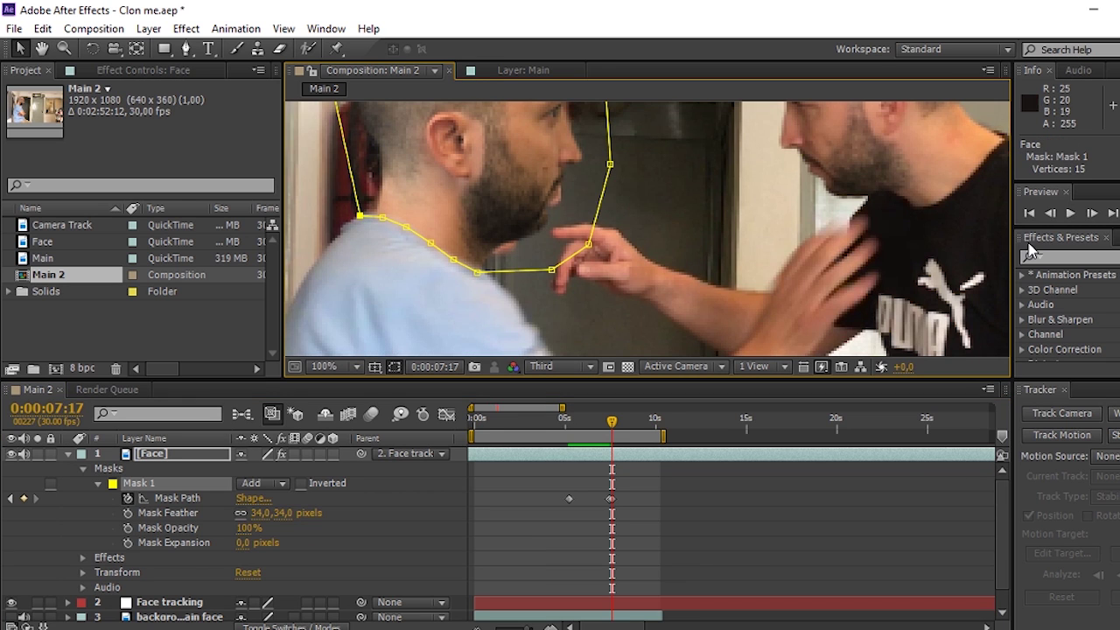
# Step forward a few frames, raising the neck mask points to keep them on the collar
pyautogui.click(1094, 215)
pyautogui.click(1093, 215)
pyautogui.click(1094, 216)
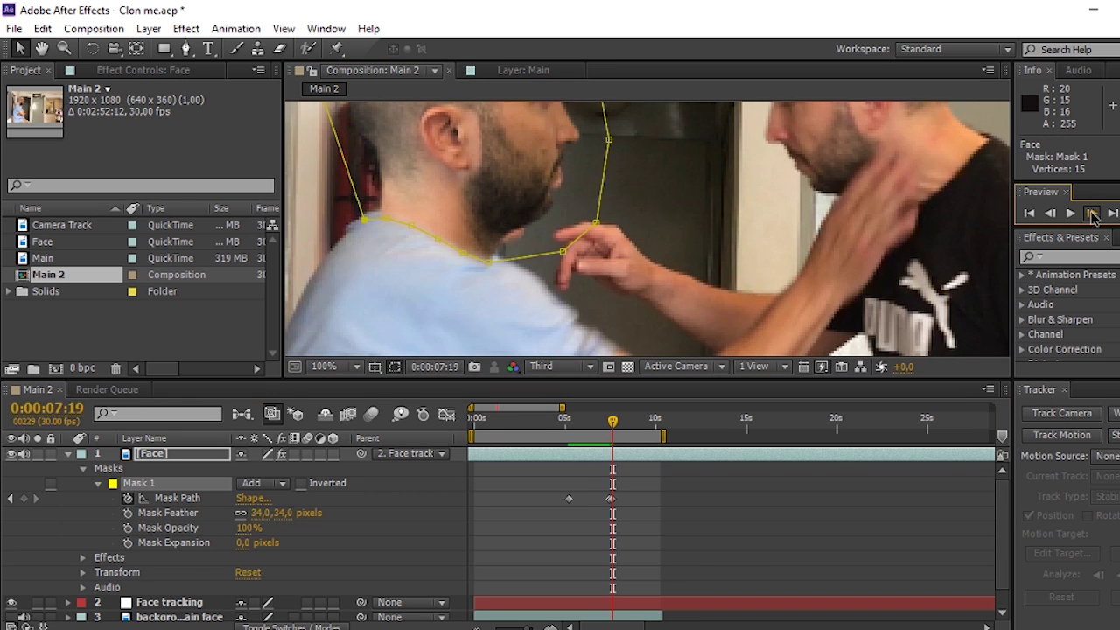
pyautogui.moveTo(499, 255)
pyautogui.mouseDown()
pyautogui.moveTo(422, 210)
pyautogui.moveTo(395, 208)
pyautogui.mouseUp()
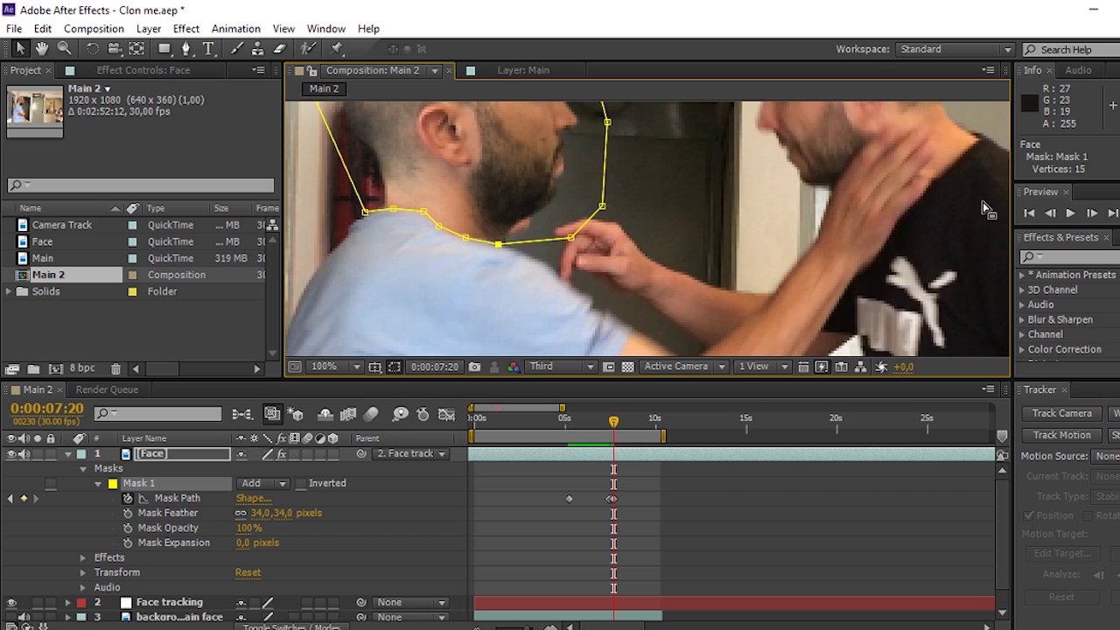
pyautogui.click(1091, 214)
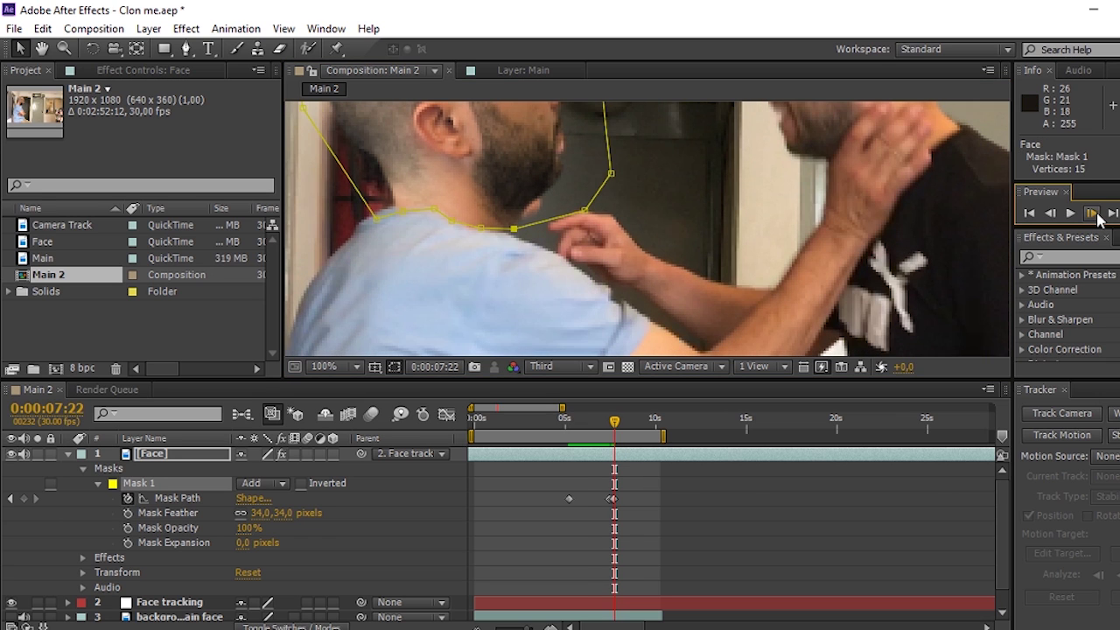
pyautogui.click(1093, 214)
pyautogui.moveTo(441, 212); pyautogui.dragTo(450, 203)
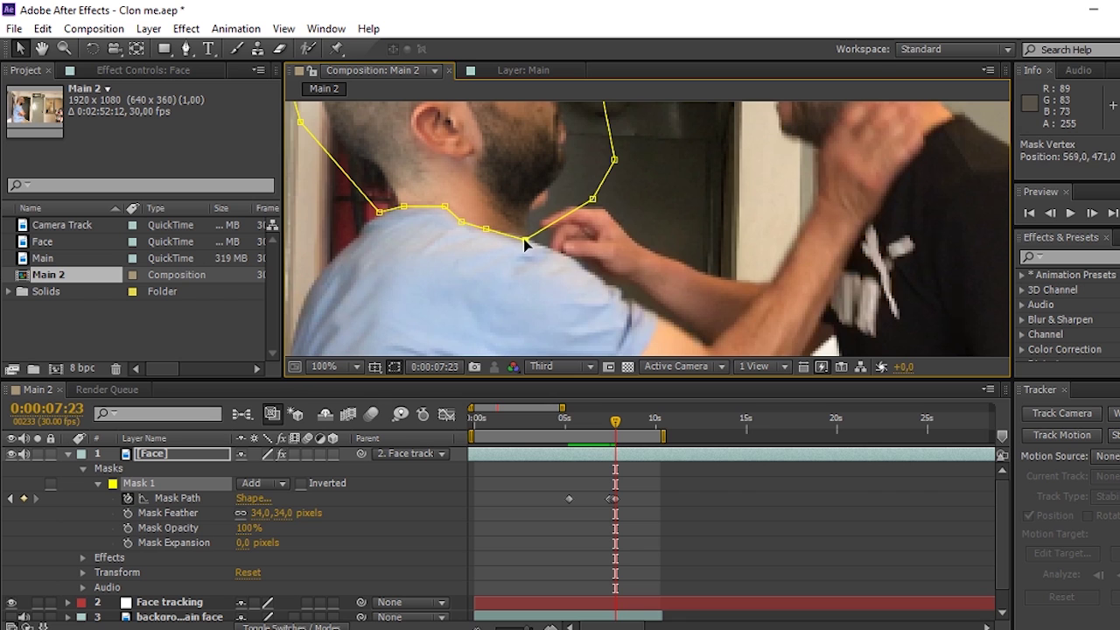
# Step back and forth through frames and reshape the neck mask at 0:00:07:04
pyautogui.click(1051, 213)
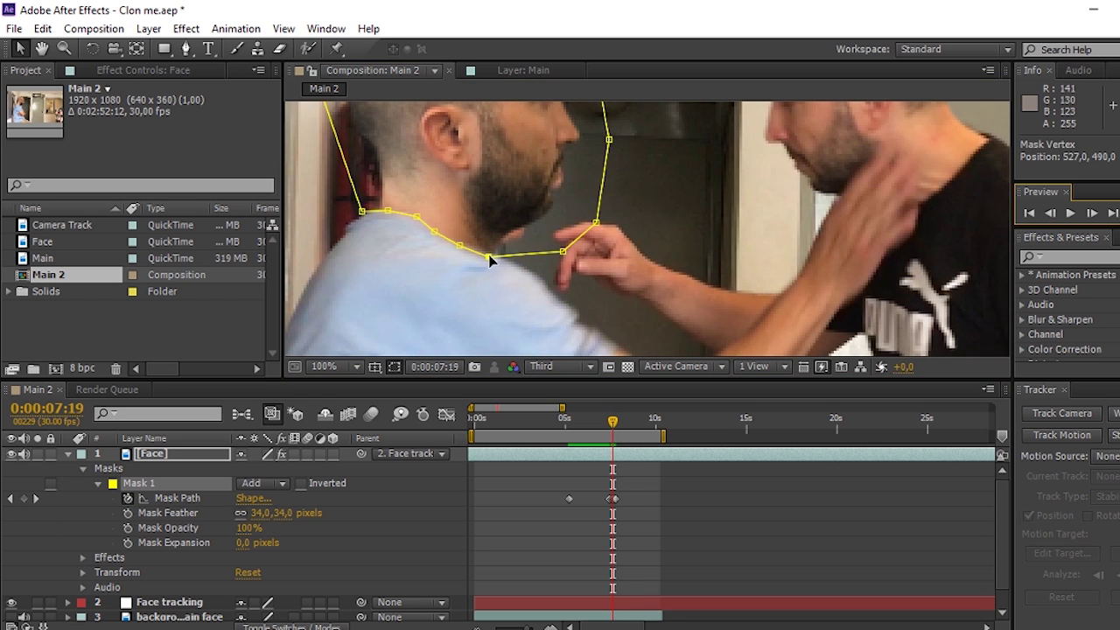
pyautogui.click(1092, 214)
pyautogui.click(1091, 214)
pyautogui.moveTo(560, 268); pyautogui.dragTo(552, 238)
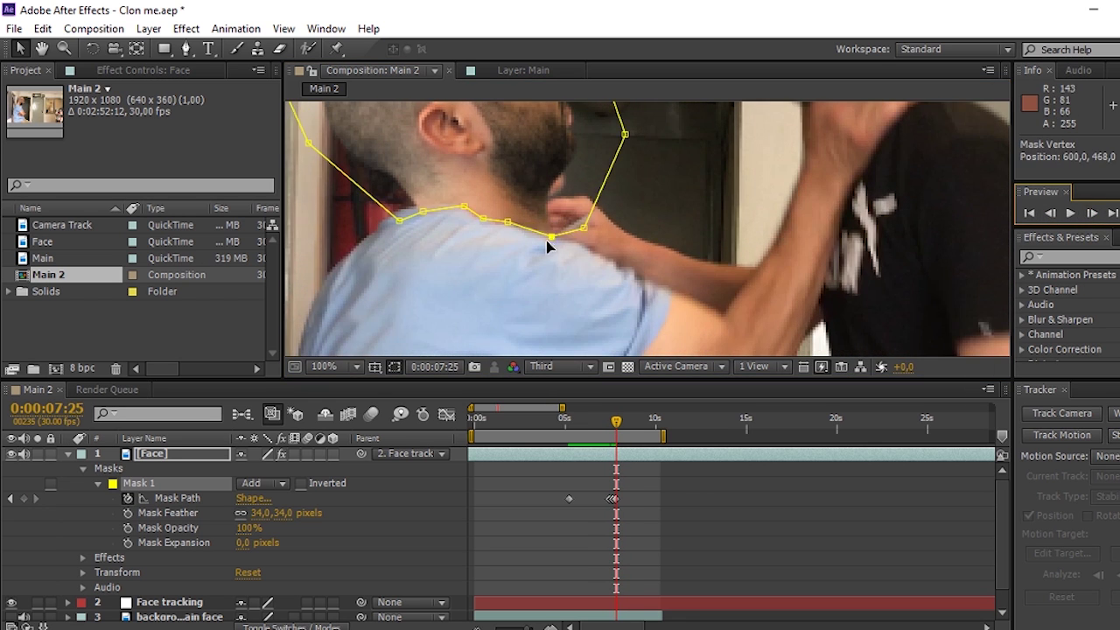
pyautogui.press('j')
pyautogui.doubleClick(1092, 214)
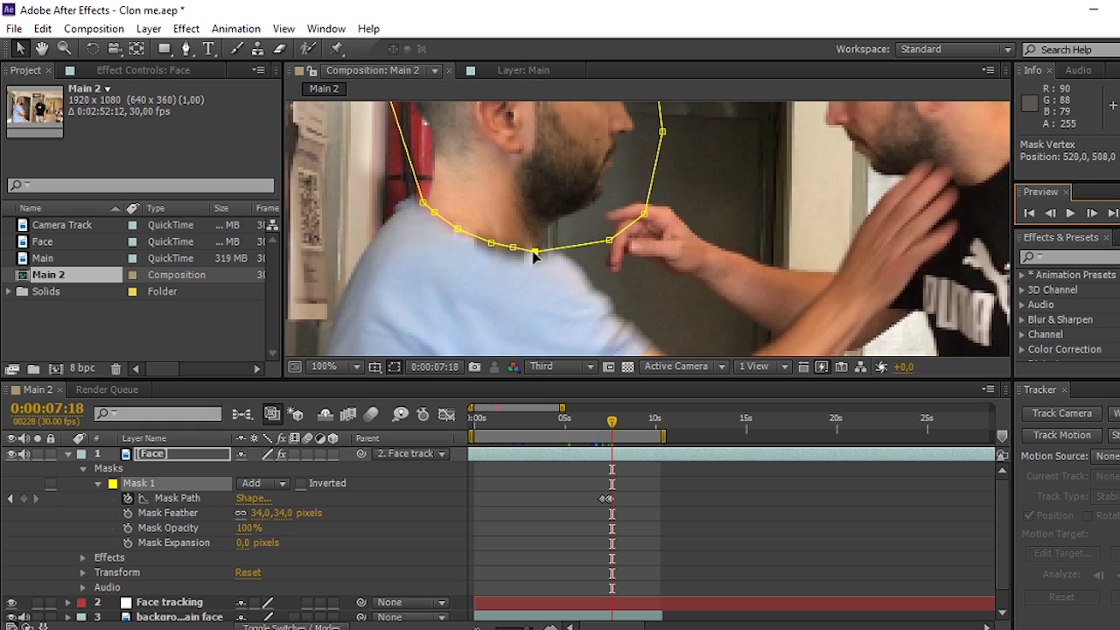
pyautogui.scroll(2, 760, 470)
pyautogui.moveTo(732, 421)
pyautogui.mouseDown()
pyautogui.moveTo(724, 429)
pyautogui.moveTo(743, 428)
pyautogui.mouseUp()
pyautogui.moveTo(533, 253)
pyautogui.mouseDown()
pyautogui.moveTo(483, 217)
pyautogui.moveTo(482, 183)
pyautogui.moveTo(443, 219)
pyautogui.mouseUp()
# Advance several more frames, adjusting the mask points on the shoulder and neck each time
pyautogui.doubleClick(1092, 213)
pyautogui.doubleClick(1092, 214)
pyautogui.doubleClick(1092, 213)
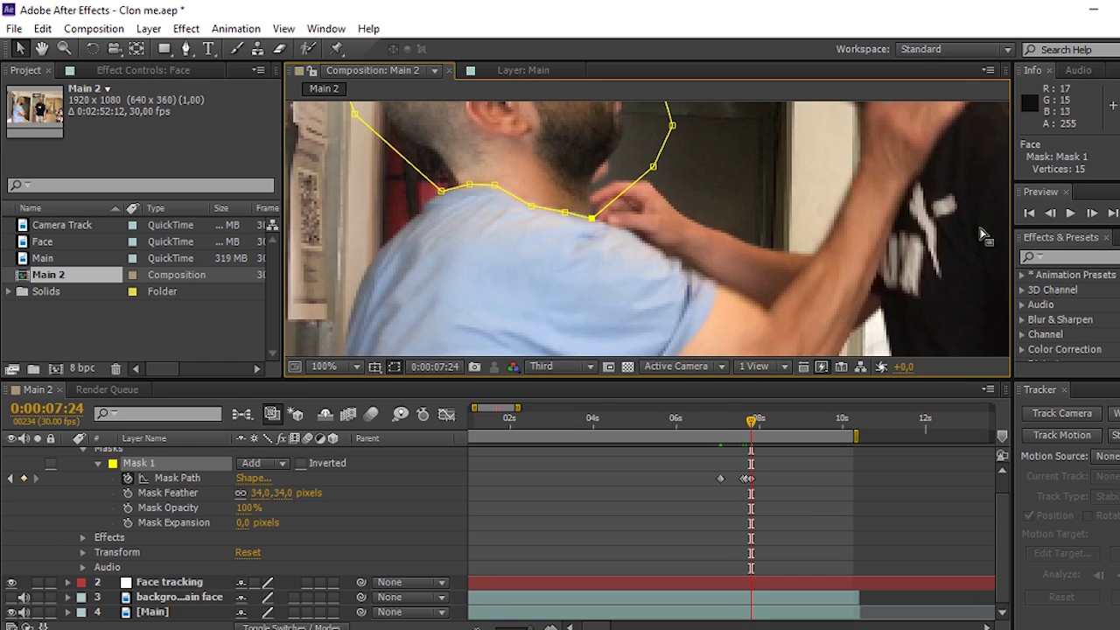
pyautogui.tripleClick(1092, 213)
pyautogui.scroll(-2, 641, 210)
pyautogui.scroll(2, 495, 182)
pyautogui.doubleClick(1092, 213)
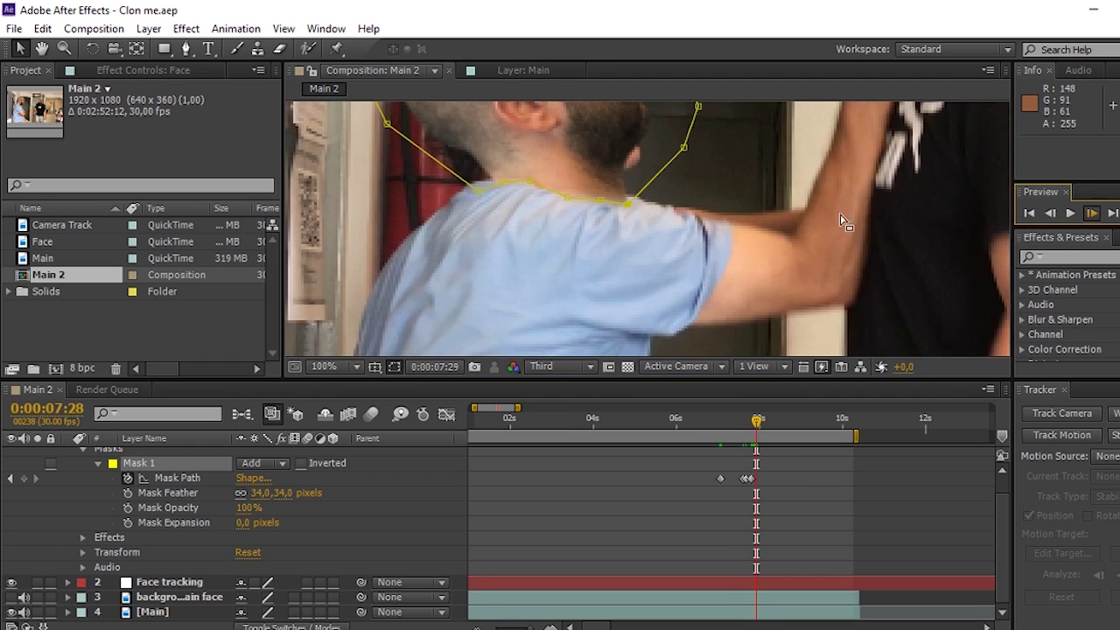
pyautogui.moveTo(588, 194); pyautogui.dragTo(543, 186)
pyautogui.press('pagedown')
pyautogui.press('pagedown')
pyautogui.moveTo(621, 183); pyautogui.dragTo(617, 186)
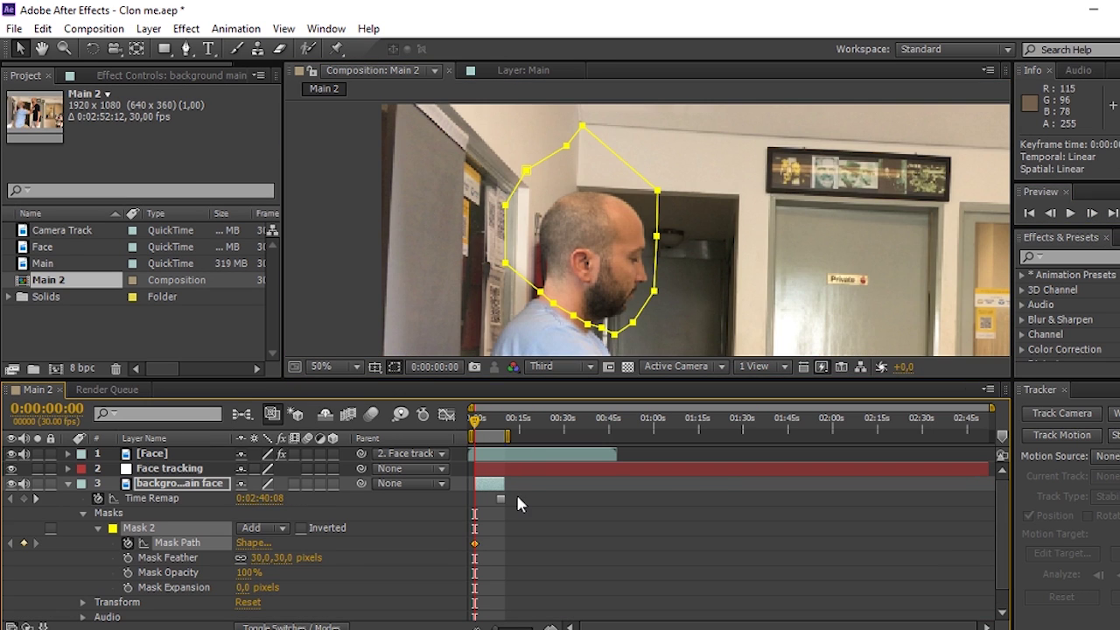
# Play through the struggle, selecting a background face mask point and stopping near 0:00:07:17
pyautogui.press('space')
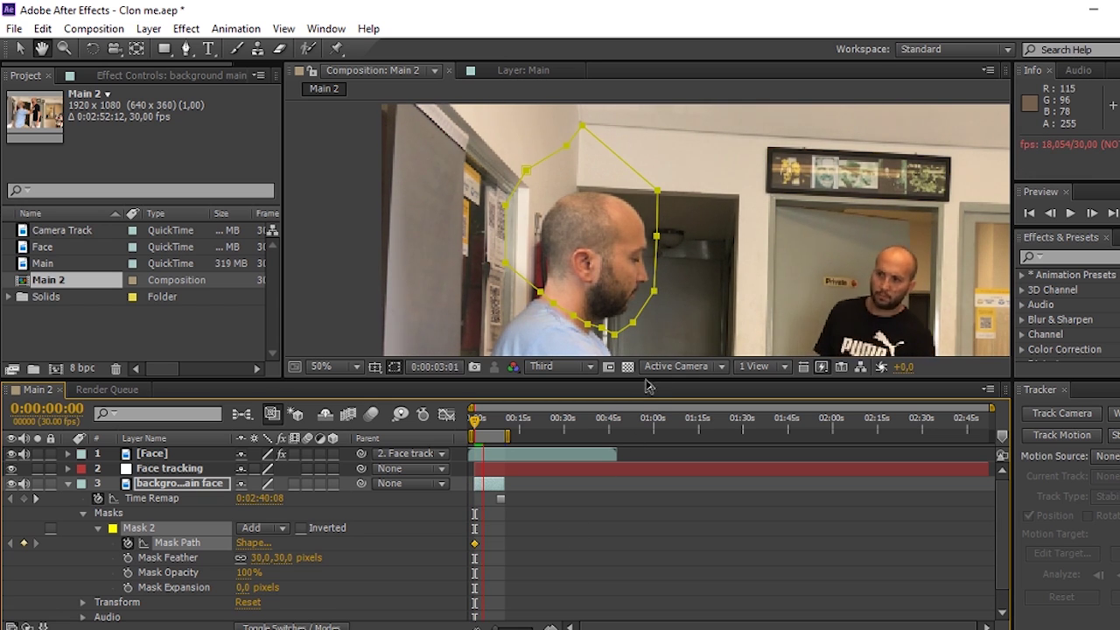
pyautogui.press('space')
pyautogui.click(559, 237)
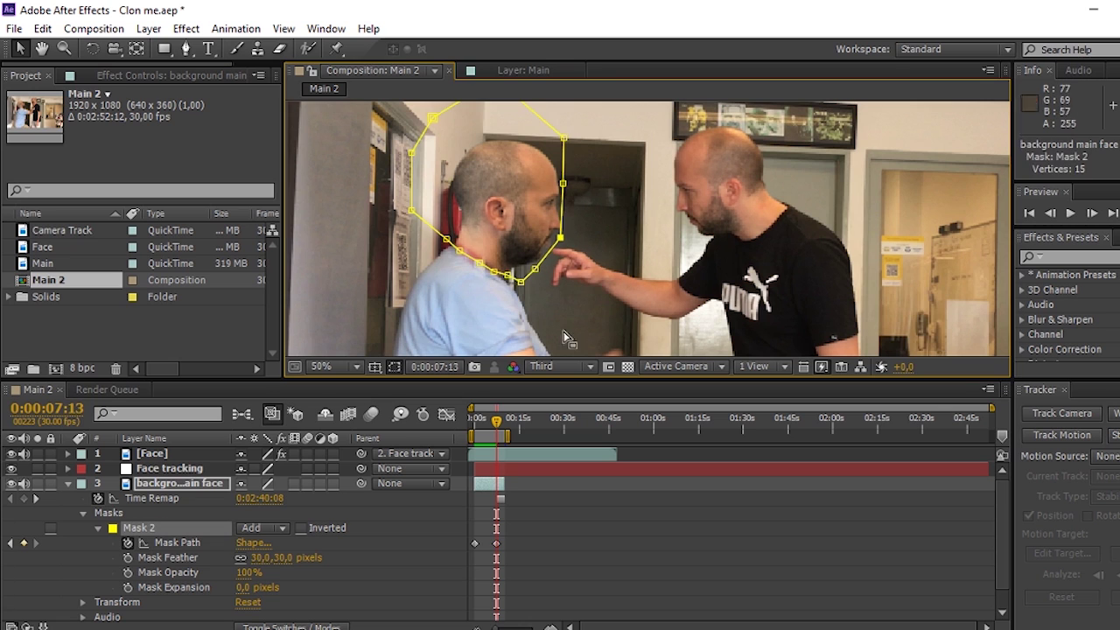
pyautogui.press('space')
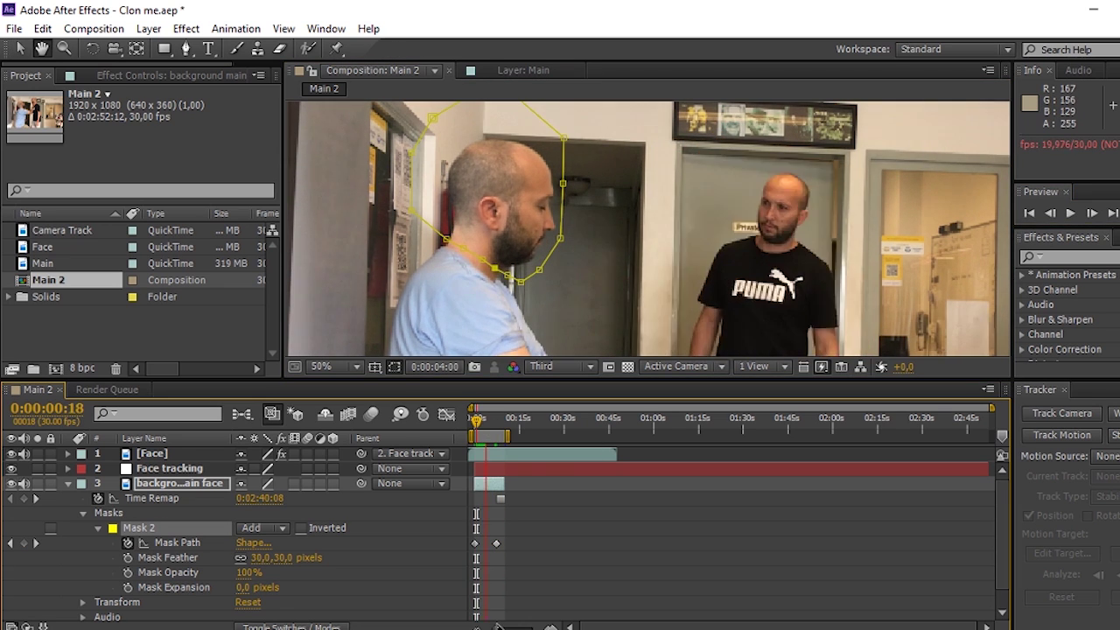
pyautogui.scroll(5, 746, 426)
pyautogui.press('space')
# Step back a frame, keyframe Mask 2's path, and pull a point inward to follow the head
pyautogui.press('pageup')
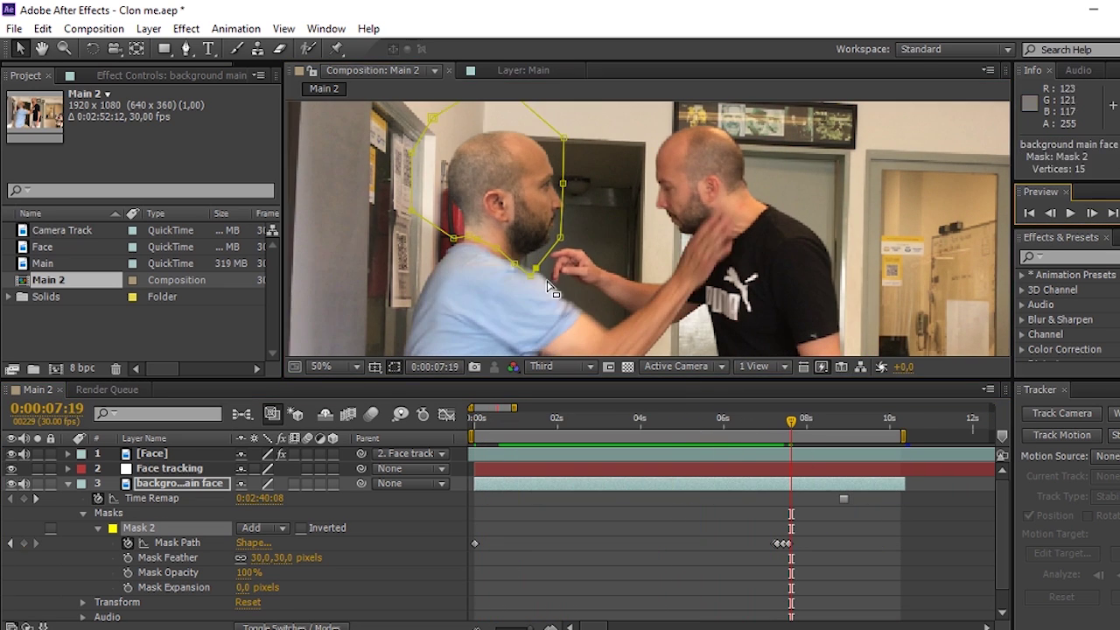
pyautogui.hotkey('ctrl', 'alt', 't')
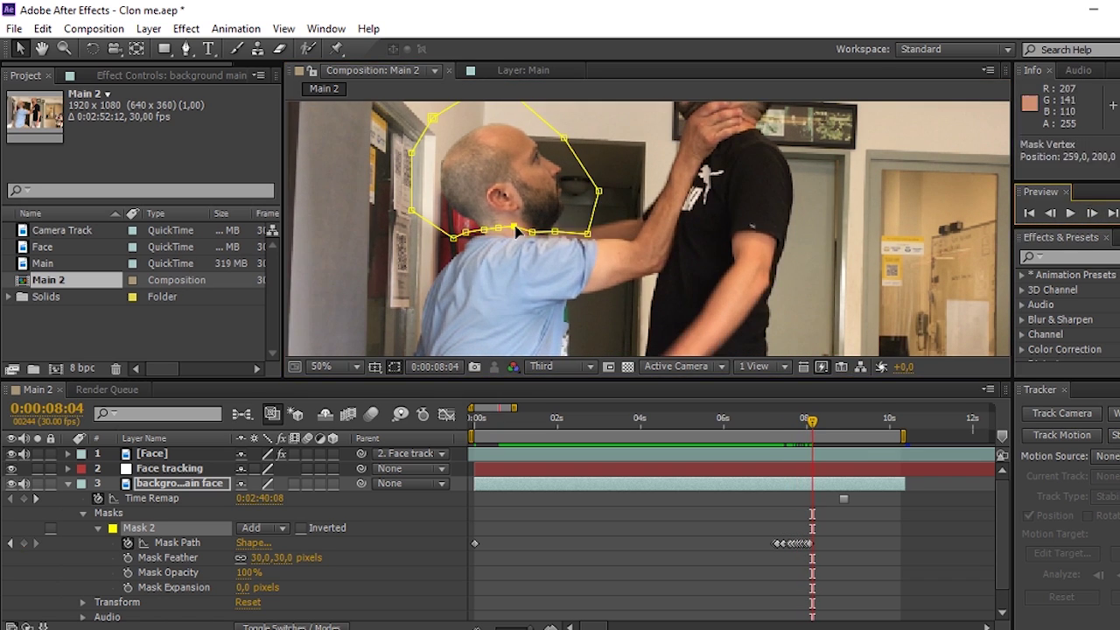
pyautogui.moveTo(588, 220); pyautogui.dragTo(559, 192)
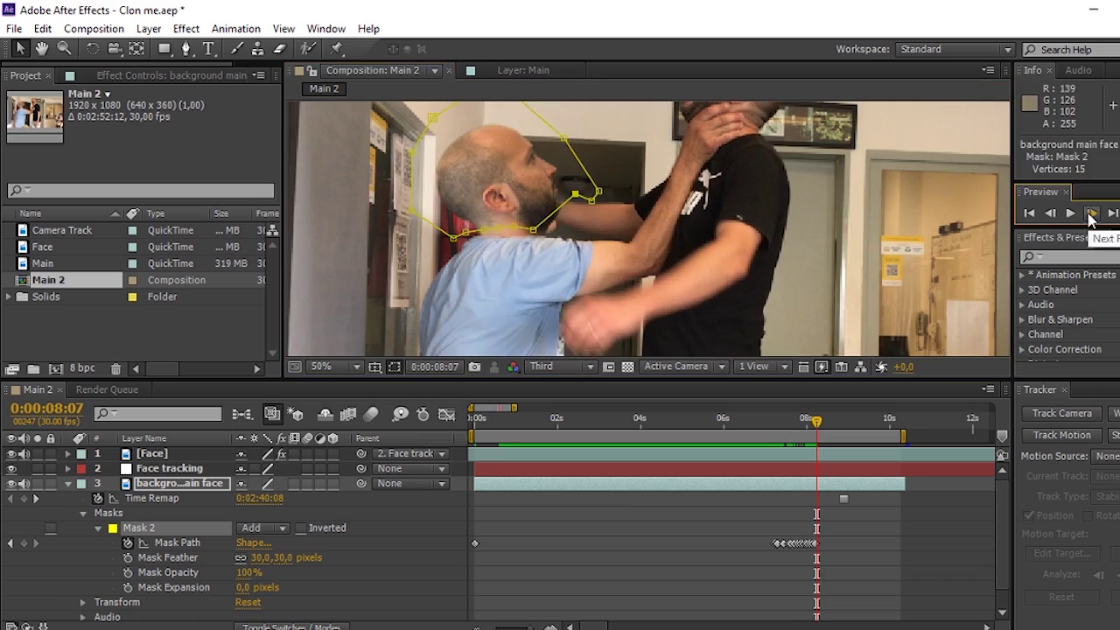